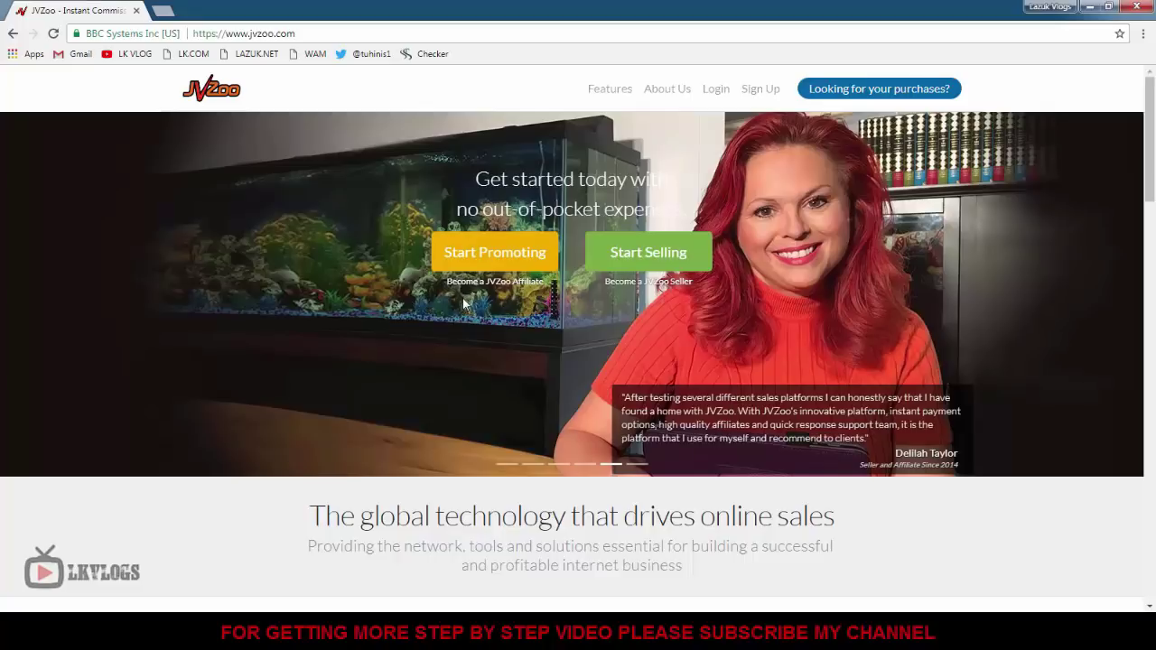
# Start the free affiliate sign-up and choose BANGLADESH as the citizenship country.
pyautogui.click(501, 259)
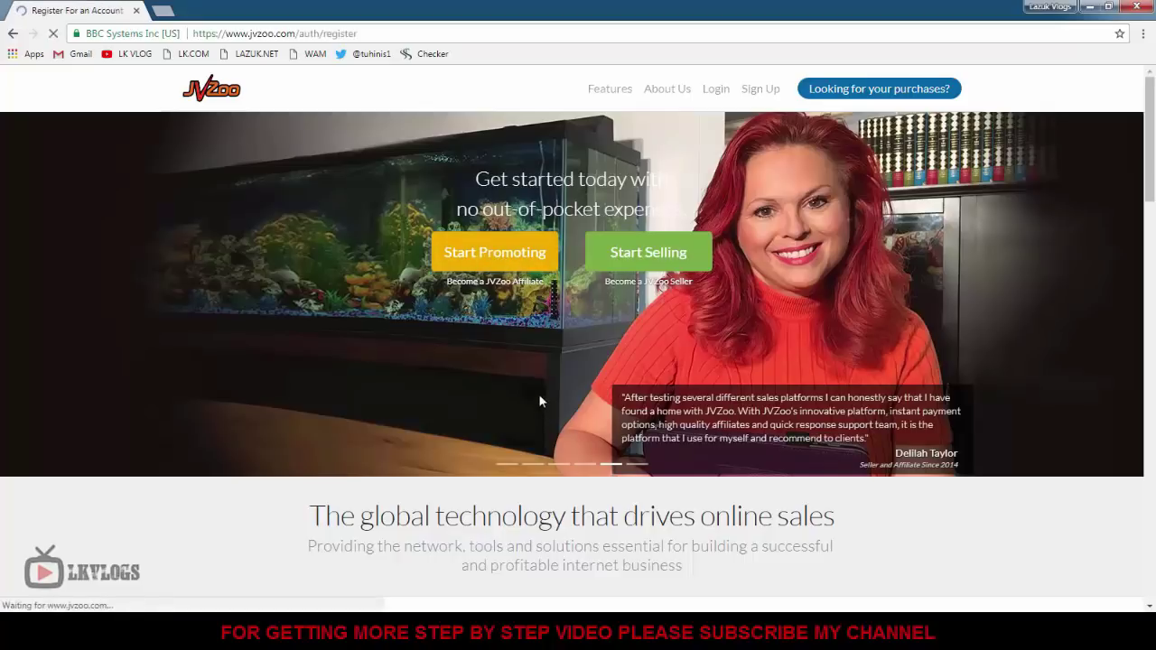
pyautogui.scroll(-1, 315, 346)
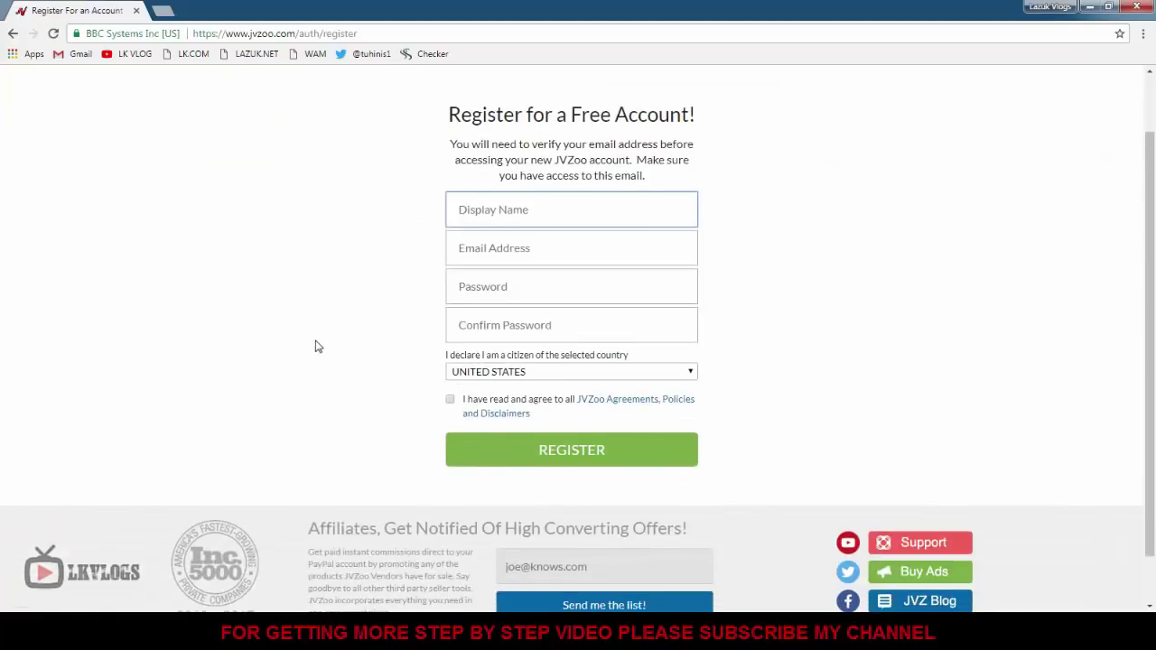
pyautogui.scroll(1, 315, 346)
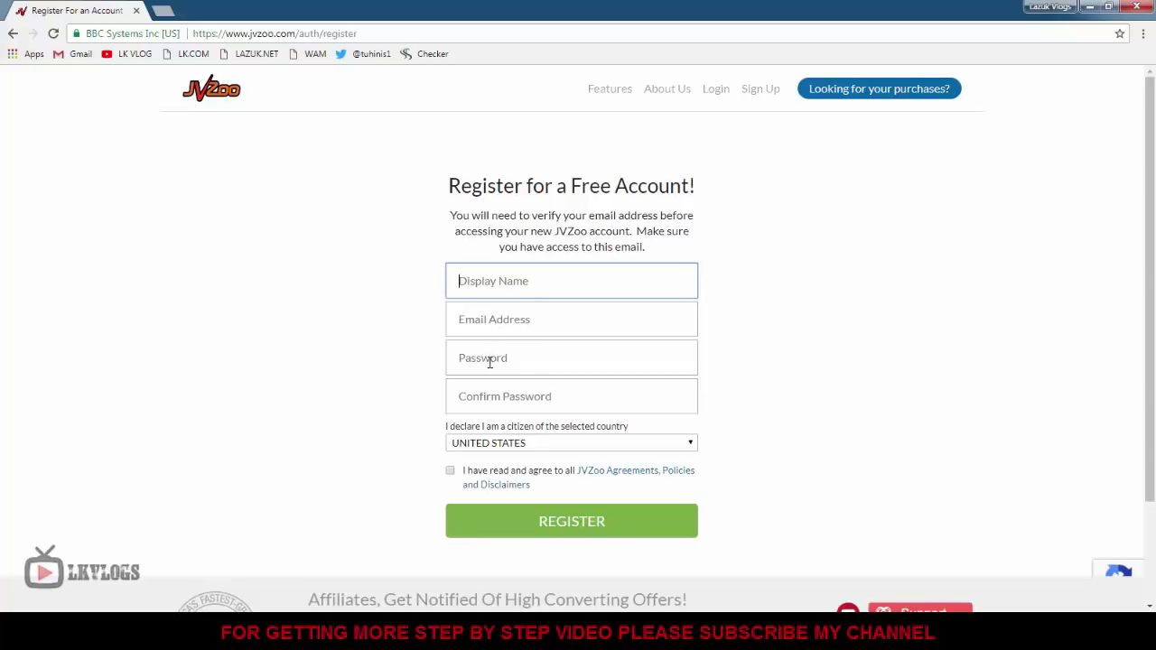
pyautogui.click(531, 443)
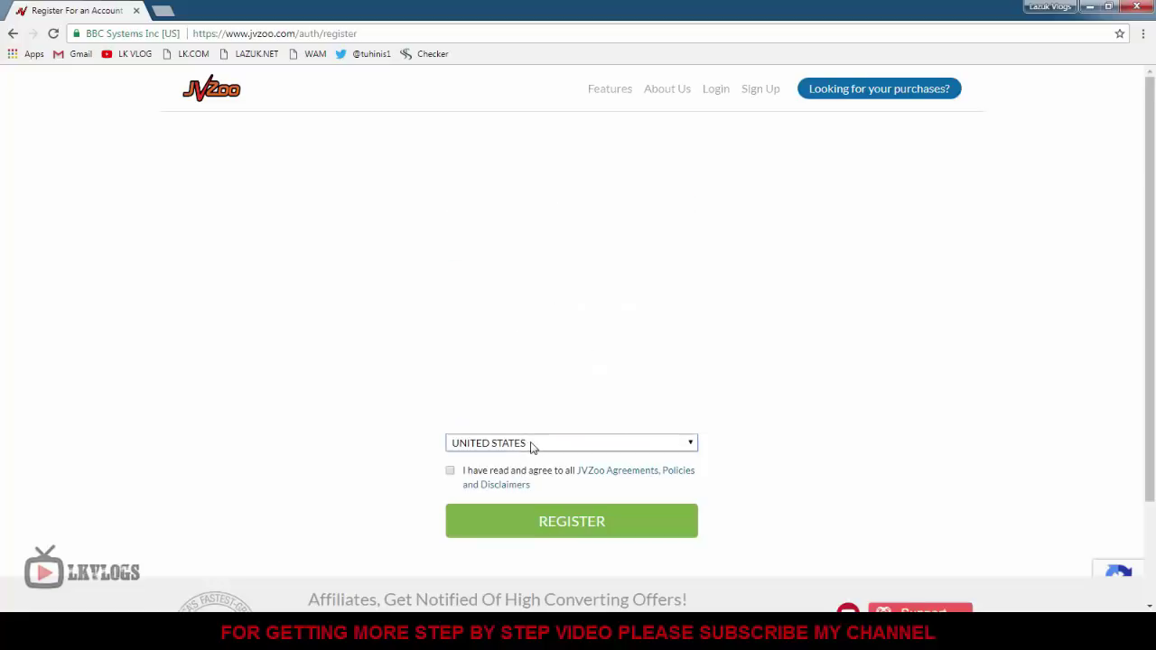
pyautogui.scroll(15, 548, 380)
pyautogui.scroll(5, 550, 380)
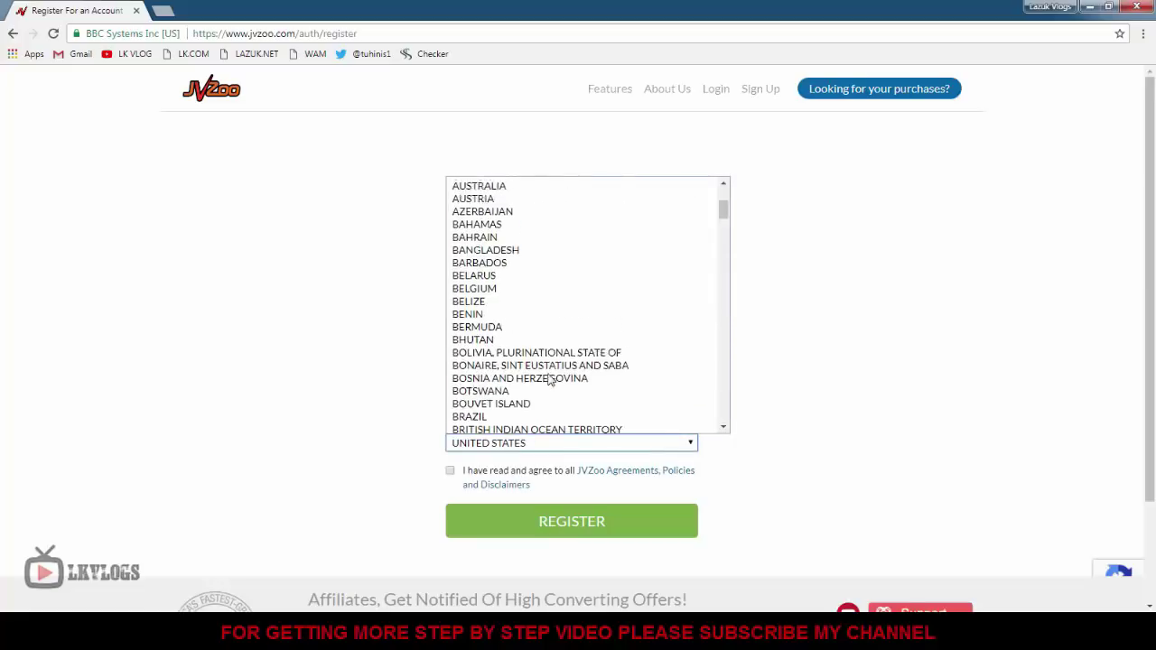
pyautogui.scroll(-3, 549, 379)
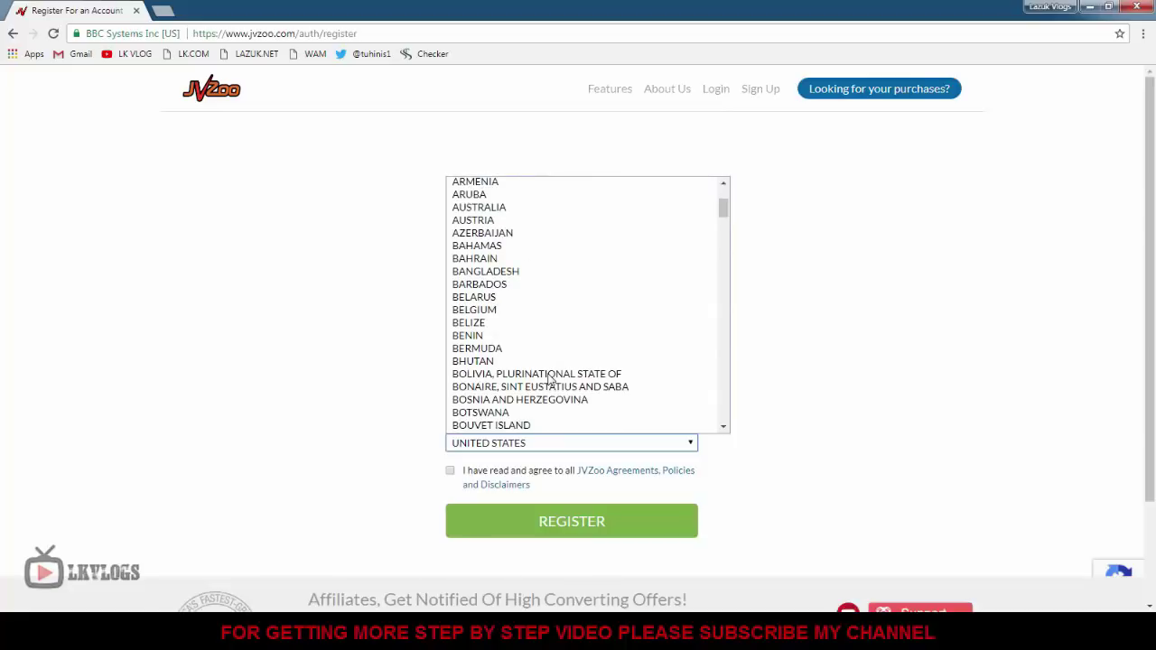
pyautogui.click(531, 272)
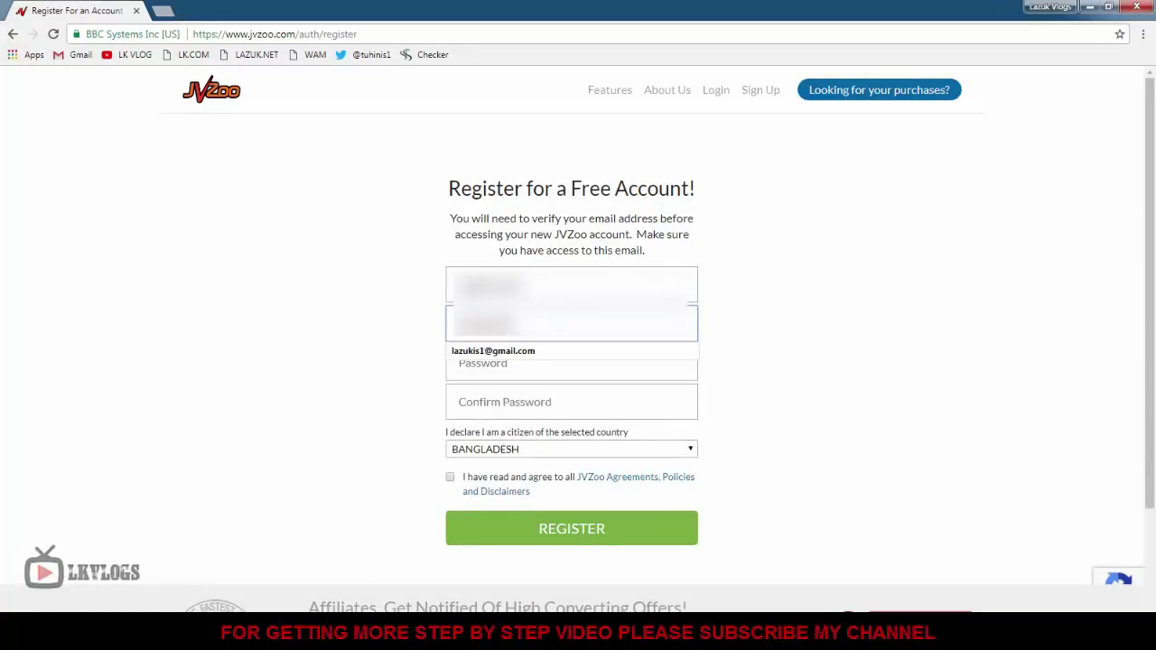
# Enter and confirm the account password, accept the agreements, and submit the registration.
pyautogui.press('Tab')
pyautogui.write('********')
pyautogui.press('Tab')
pyautogui.write('********')
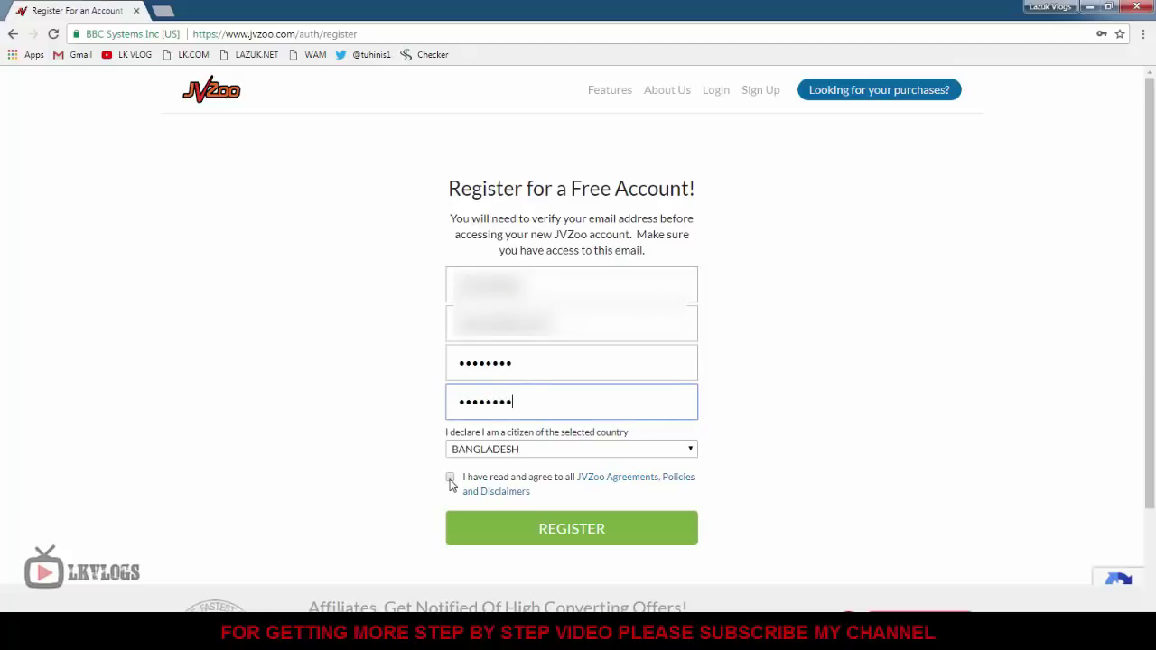
pyautogui.click(450, 477)
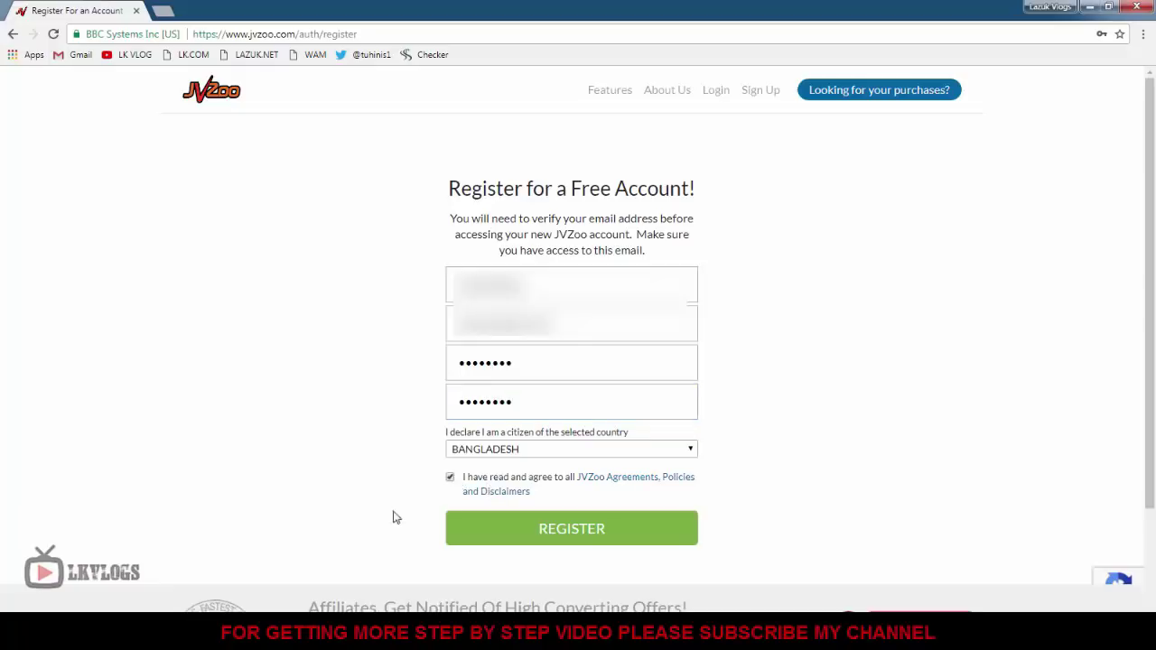
pyautogui.click(570, 530)
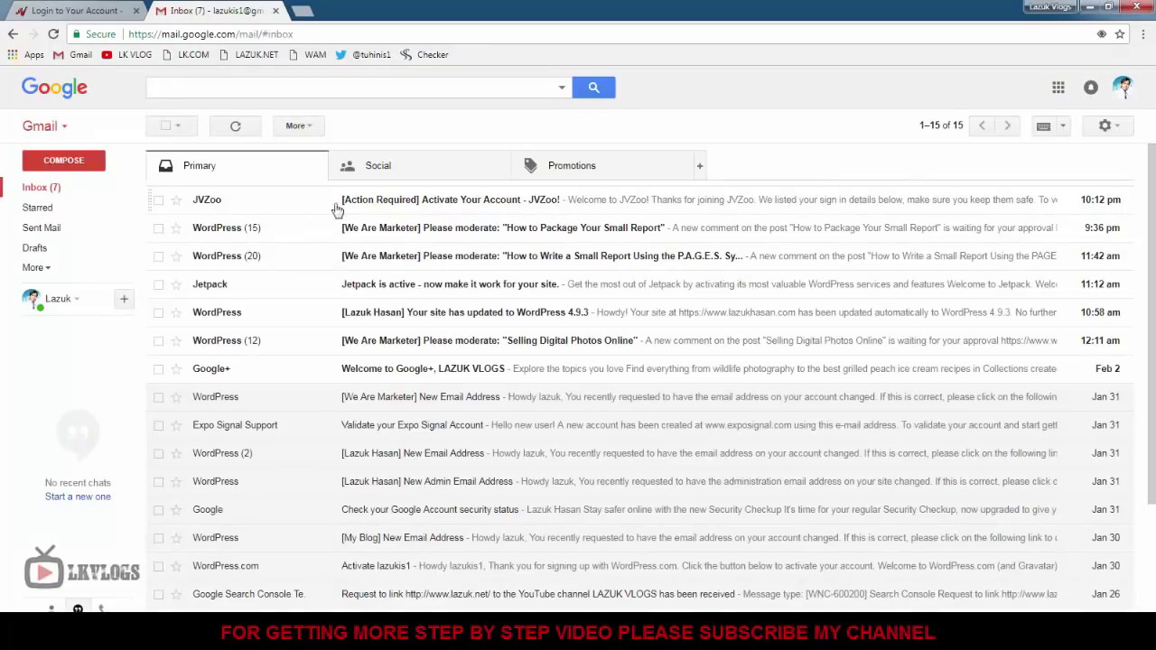
# Open JVZoo's Activate Your Account email, dismiss the calendar tip, and follow the activation link.
pyautogui.click(415, 208)
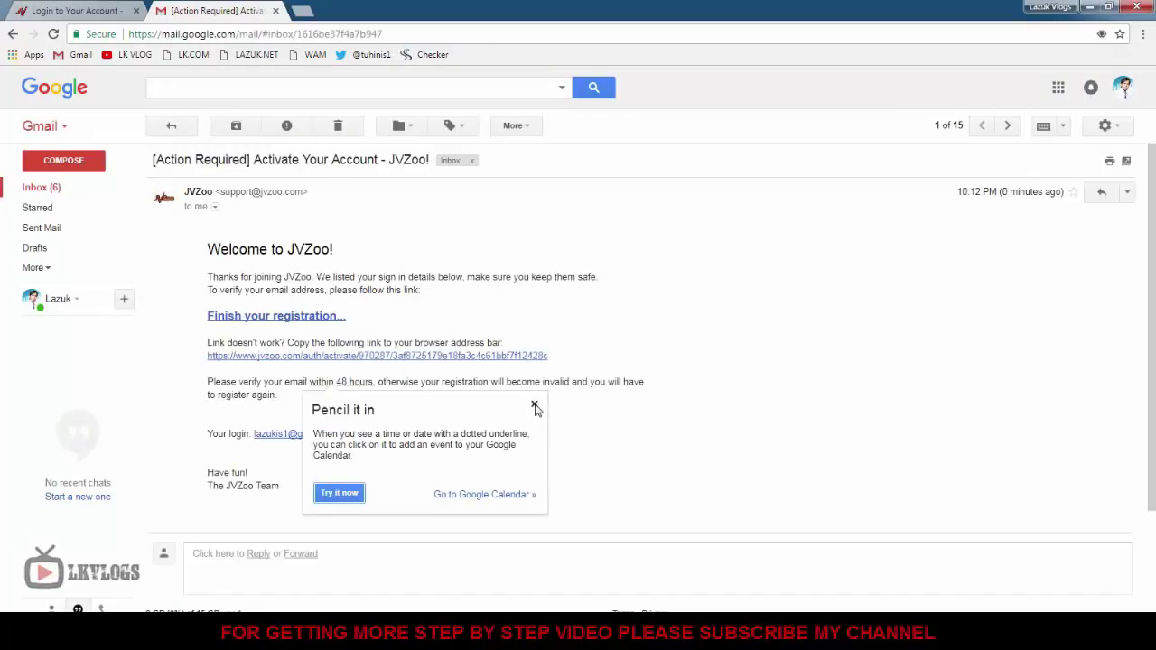
pyautogui.click(533, 405)
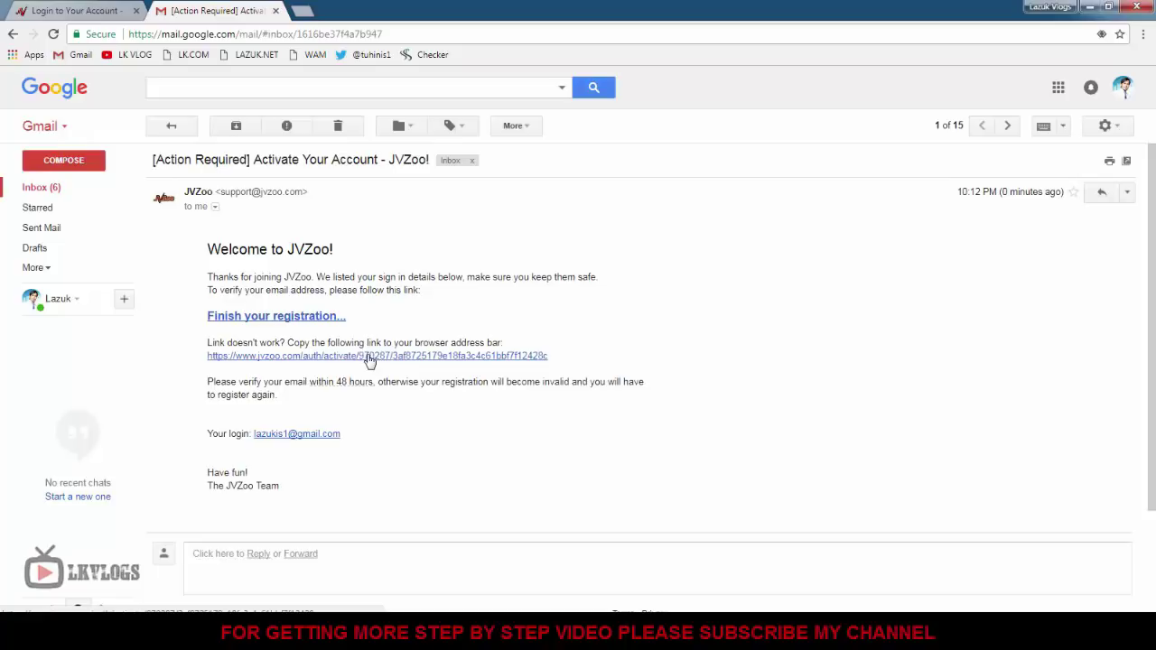
pyautogui.click(369, 357)
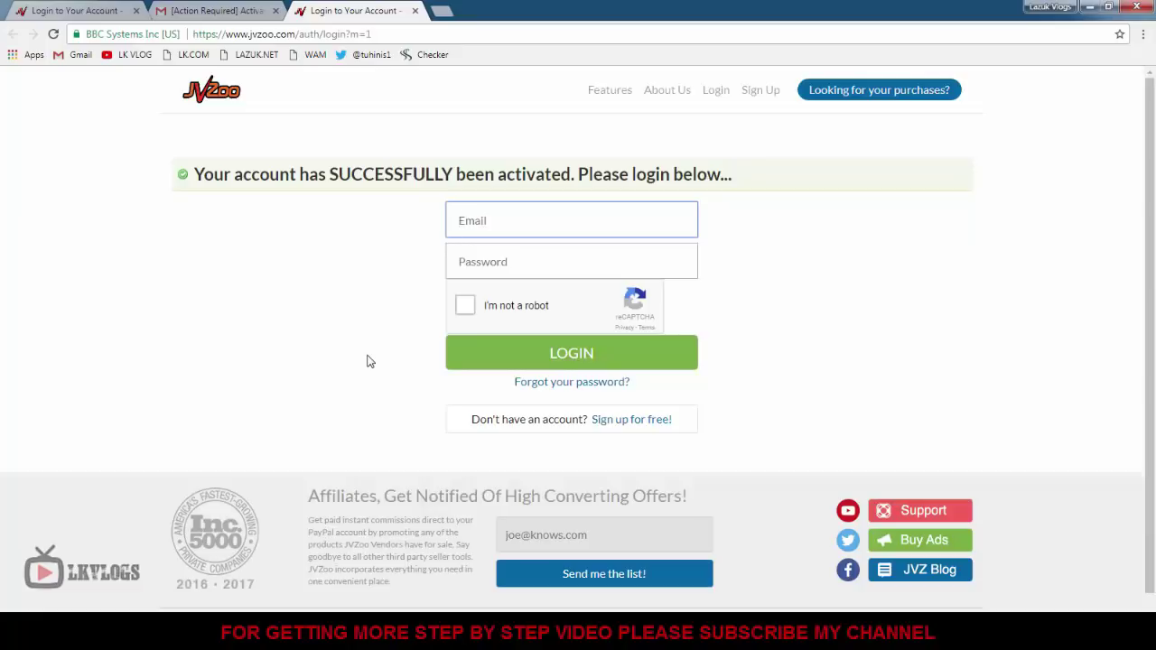
# Log in with the account e-mail and password after passing the reCAPTCHA check.
pyautogui.press('Tab')
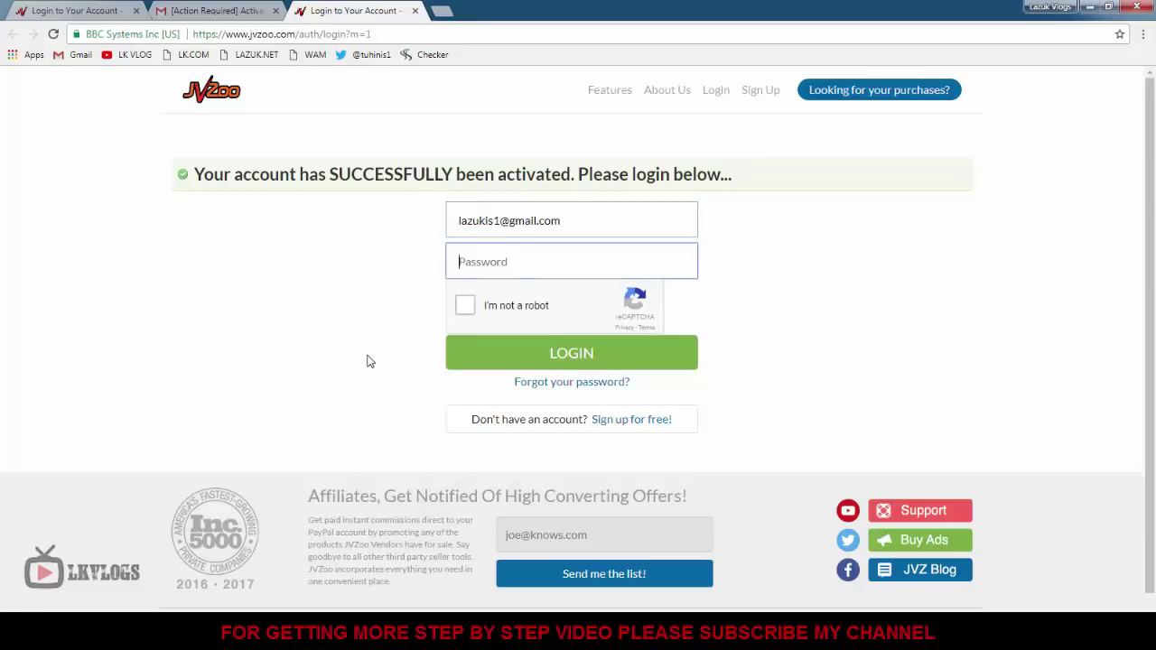
pyautogui.write('********')
pyautogui.press('Tab')
pyautogui.press('space')
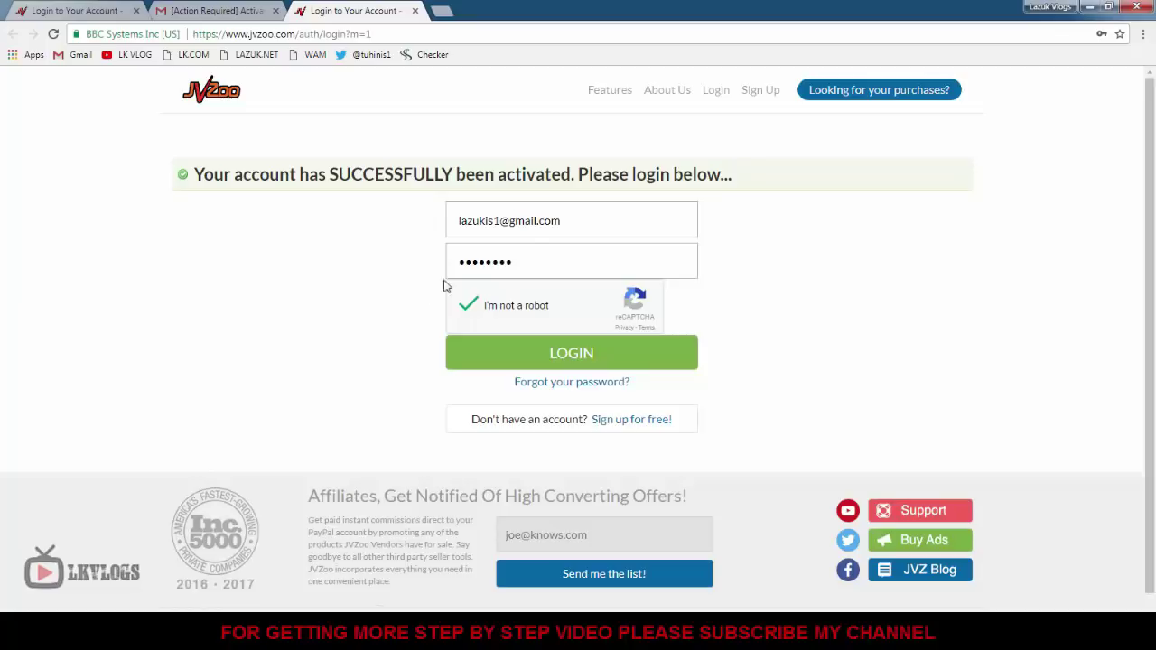
pyautogui.click(566, 360)
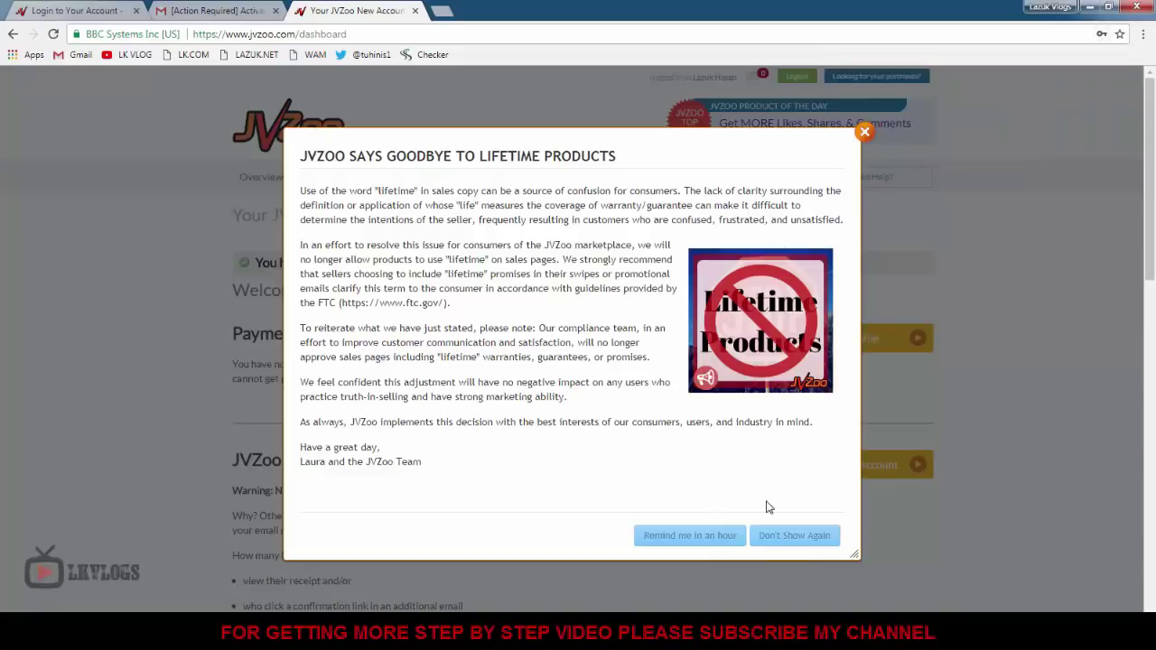
pyautogui.click(864, 132)
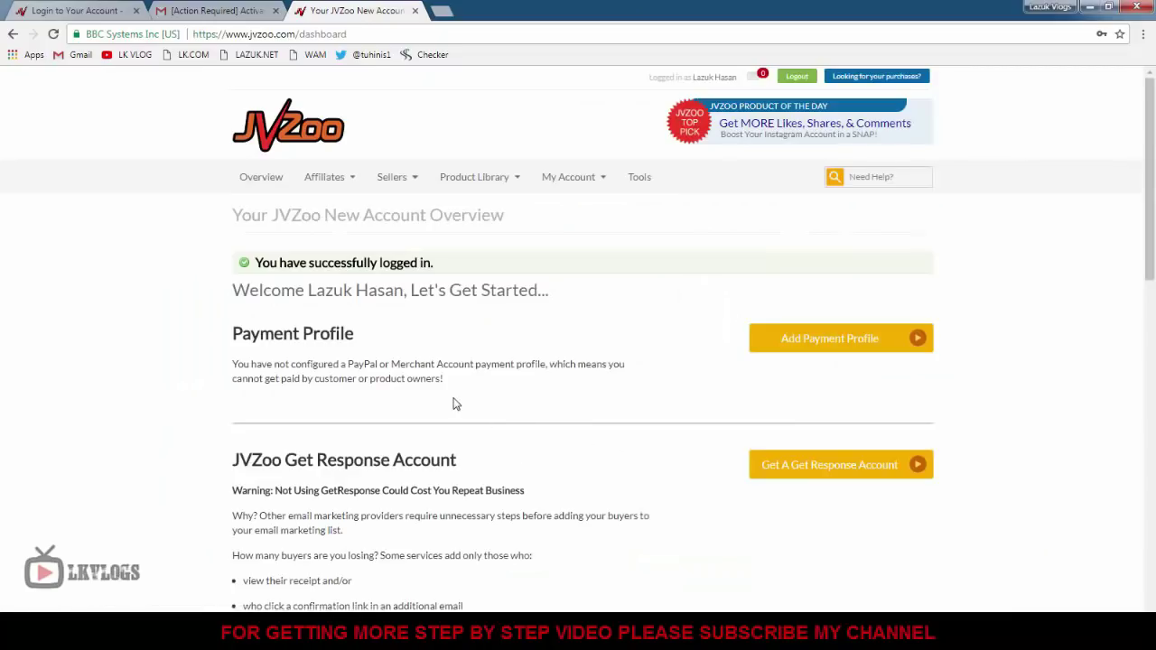
pyautogui.scroll(-9, 455, 403)
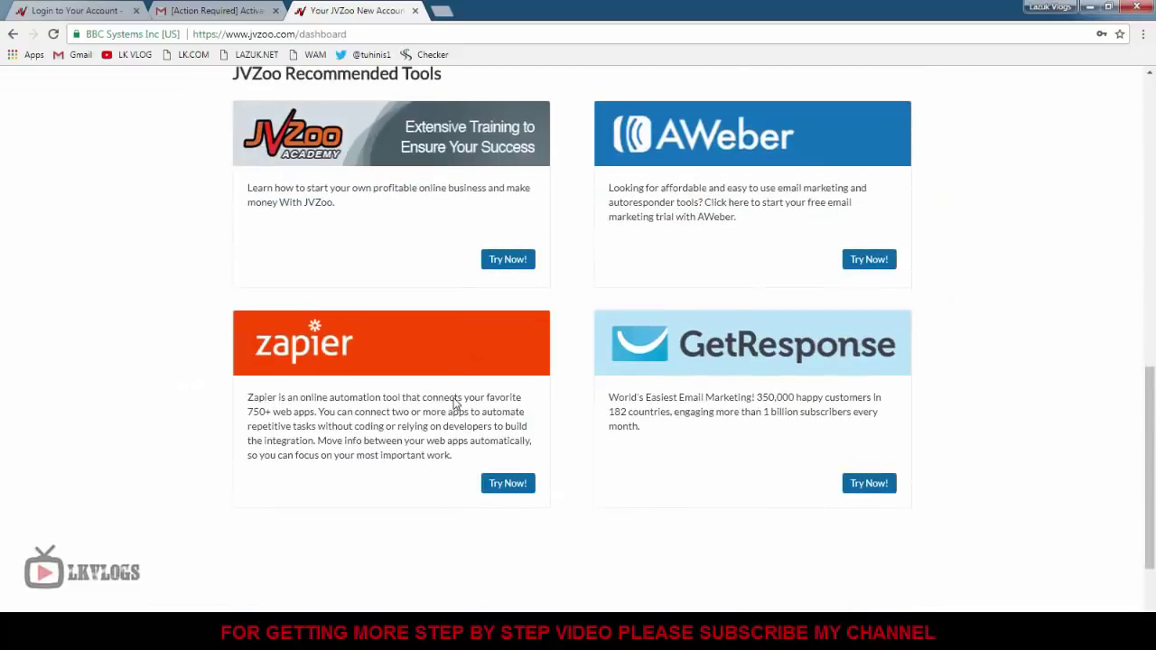
pyautogui.scroll(5, 455, 403)
pyautogui.scroll(4, 455, 404)
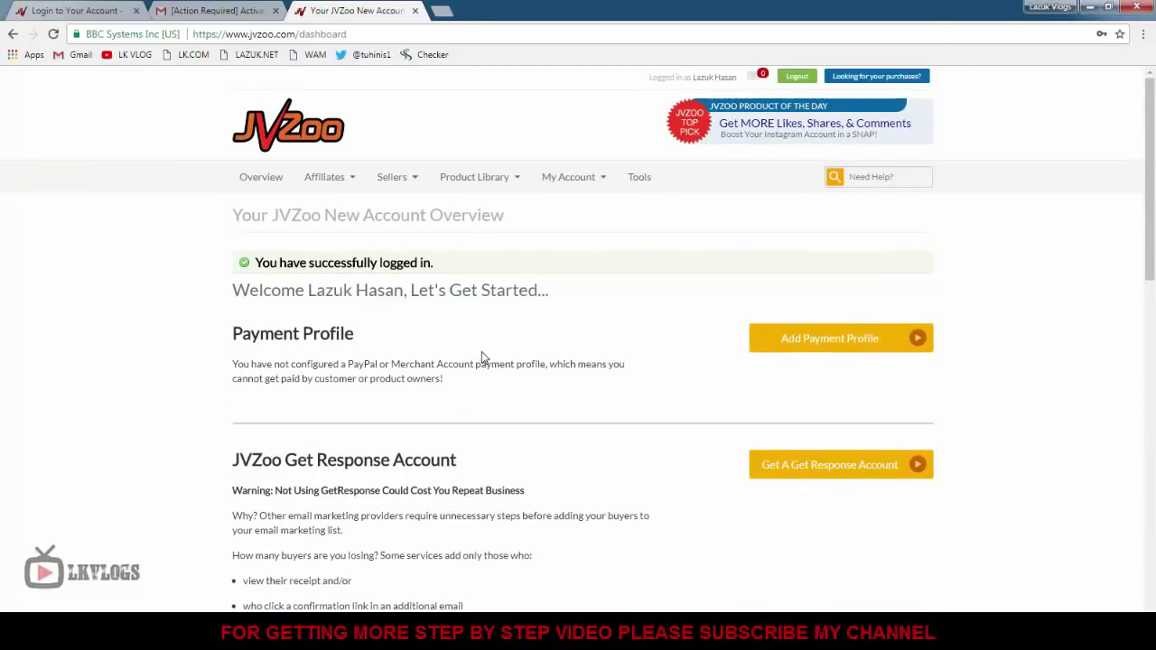
pyautogui.scroll(-1, 482, 355)
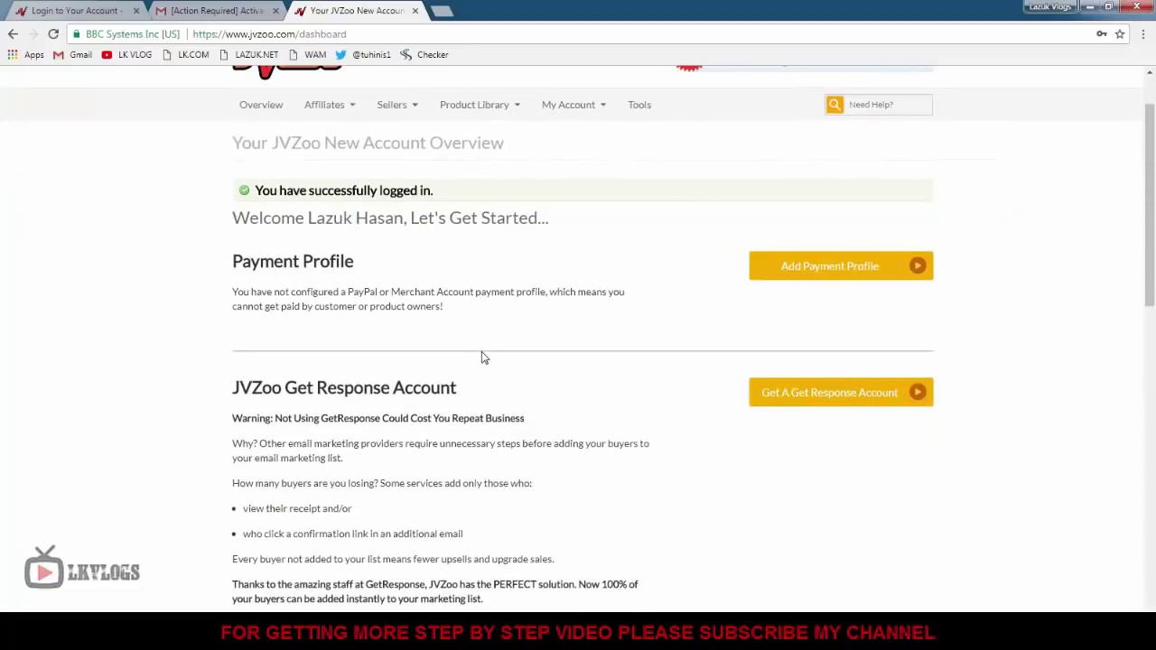
pyautogui.scroll(1, 481, 358)
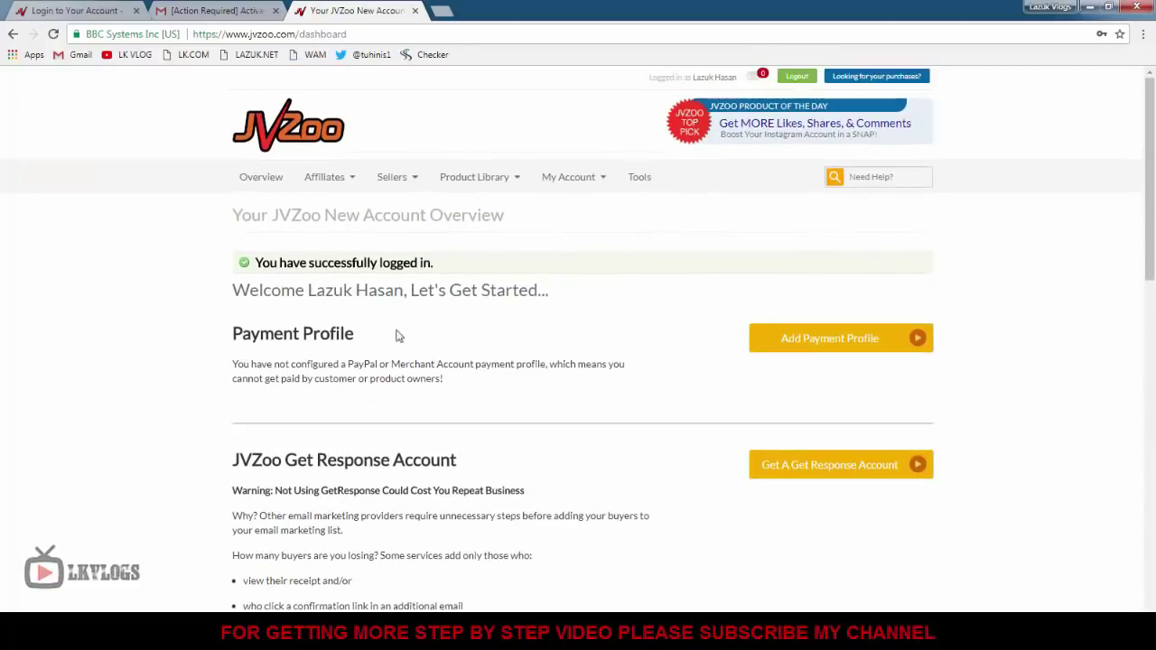
pyautogui.moveTo(367, 335); pyautogui.dragTo(473, 322)
pyautogui.click(369, 356)
pyautogui.scroll(-2, 369, 355)
pyautogui.click(473, 323)
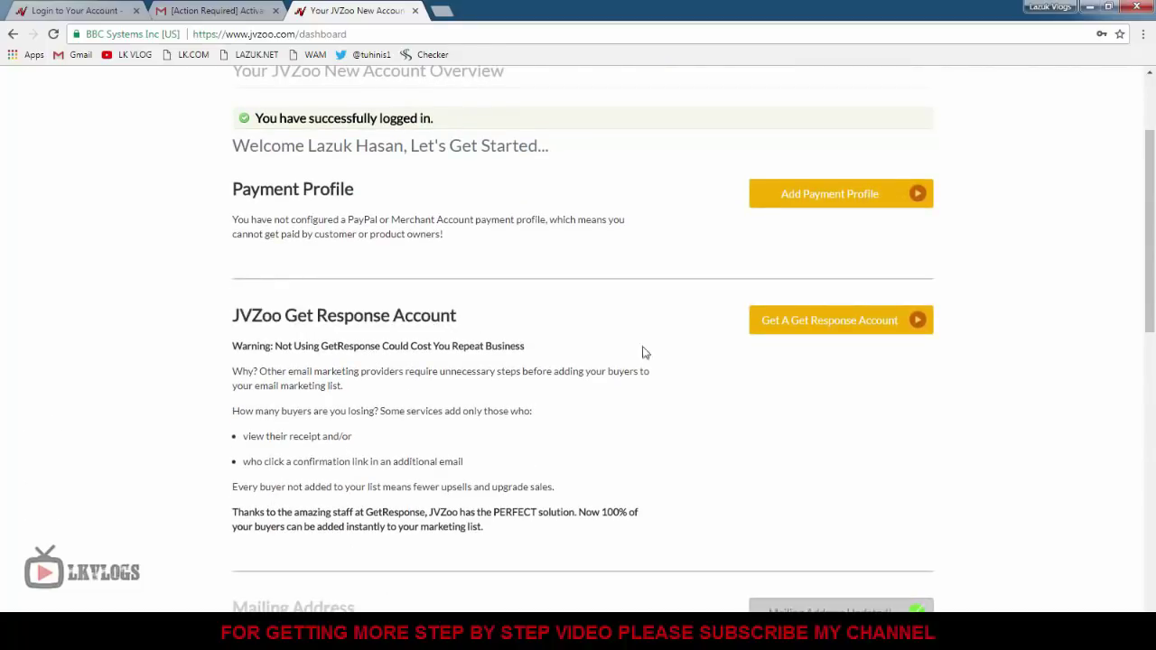
pyautogui.moveTo(468, 323); pyautogui.dragTo(234, 316)
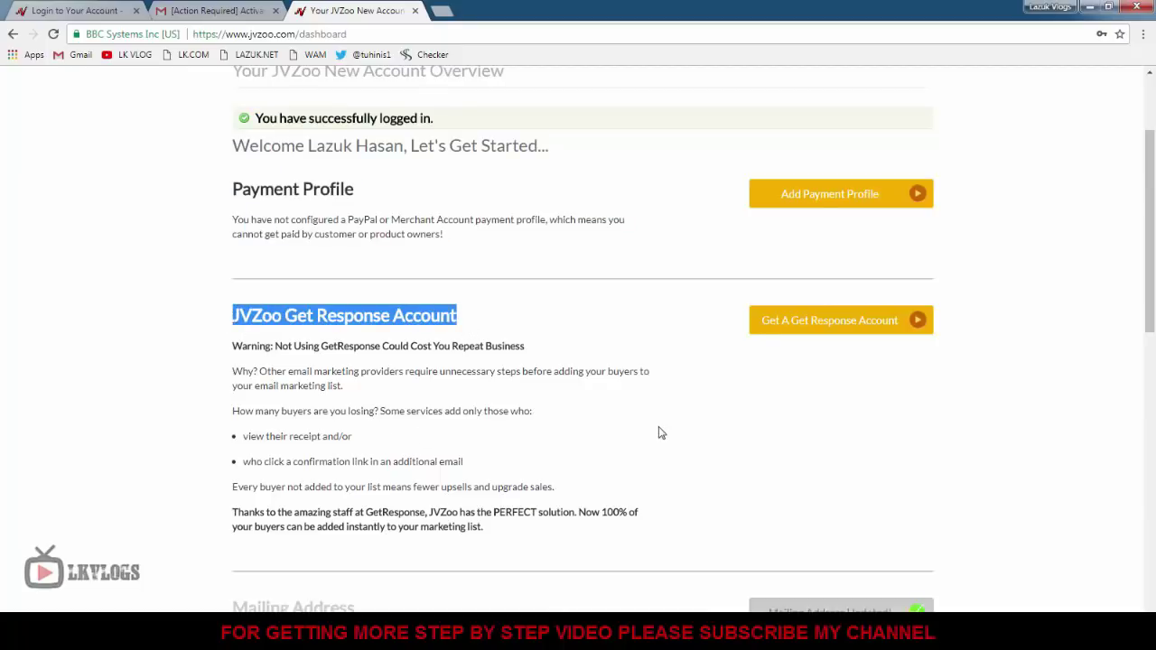
pyautogui.scroll(1, 660, 433)
pyautogui.moveTo(366, 264); pyautogui.dragTo(240, 263)
pyautogui.click(622, 457)
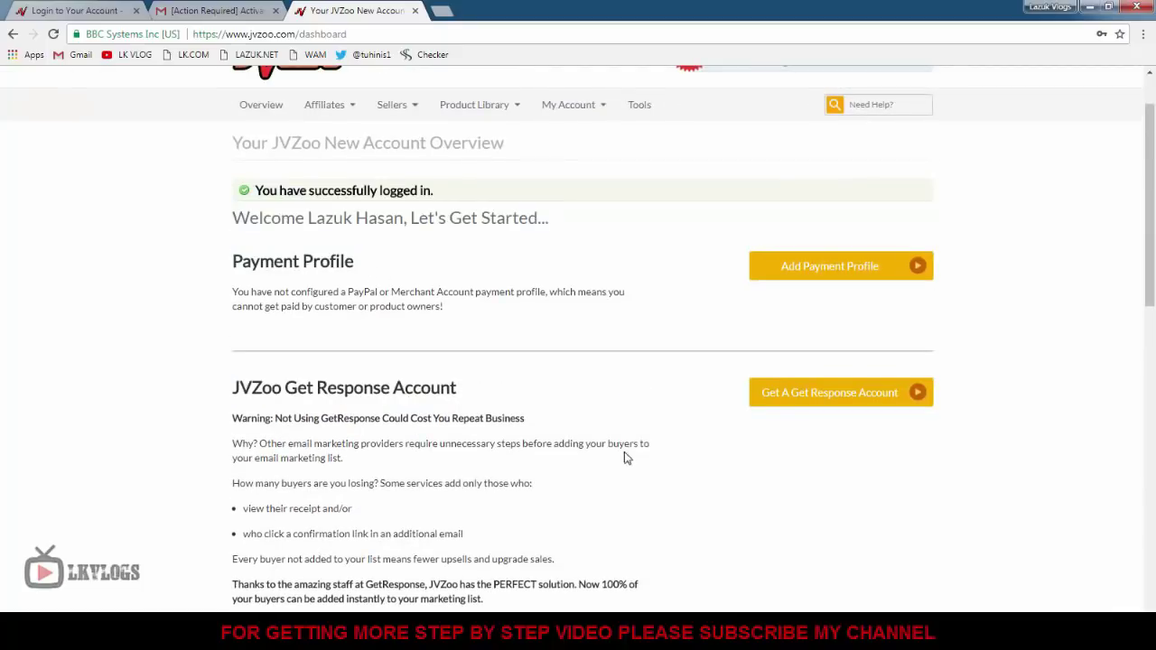
pyautogui.scroll(-2, 629, 459)
pyautogui.scroll(-3, 627, 459)
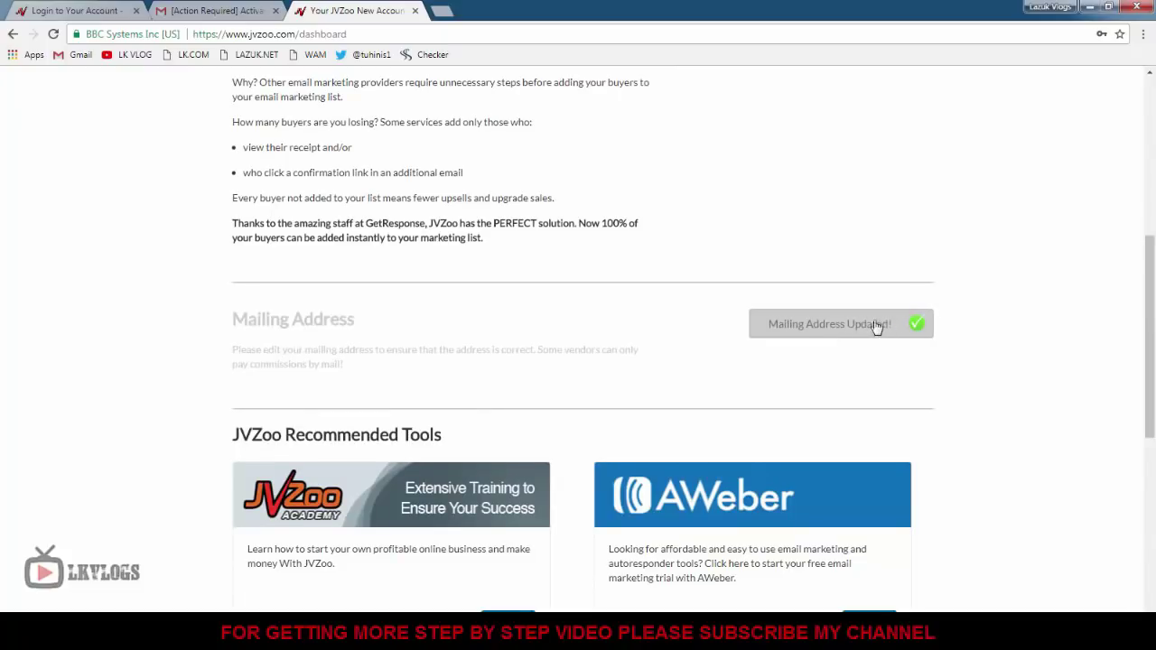
pyautogui.scroll(5, 719, 353)
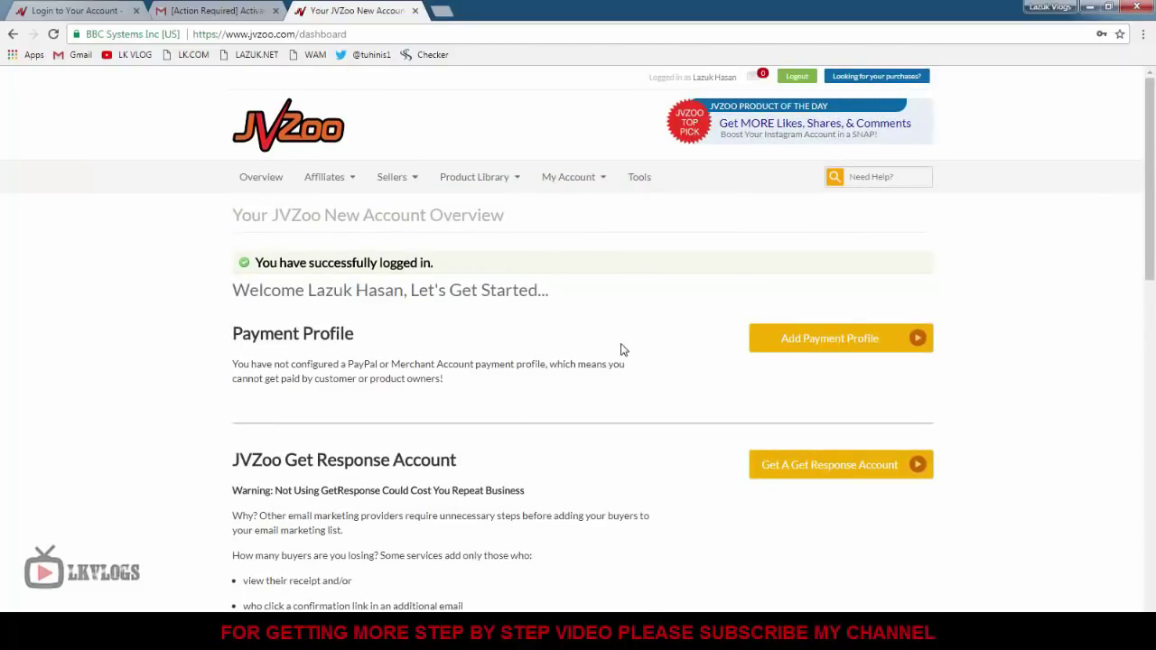
# Open Add Payment Profile and scroll the User Payment Profiles page down to Mailing Address.
pyautogui.click(842, 346)
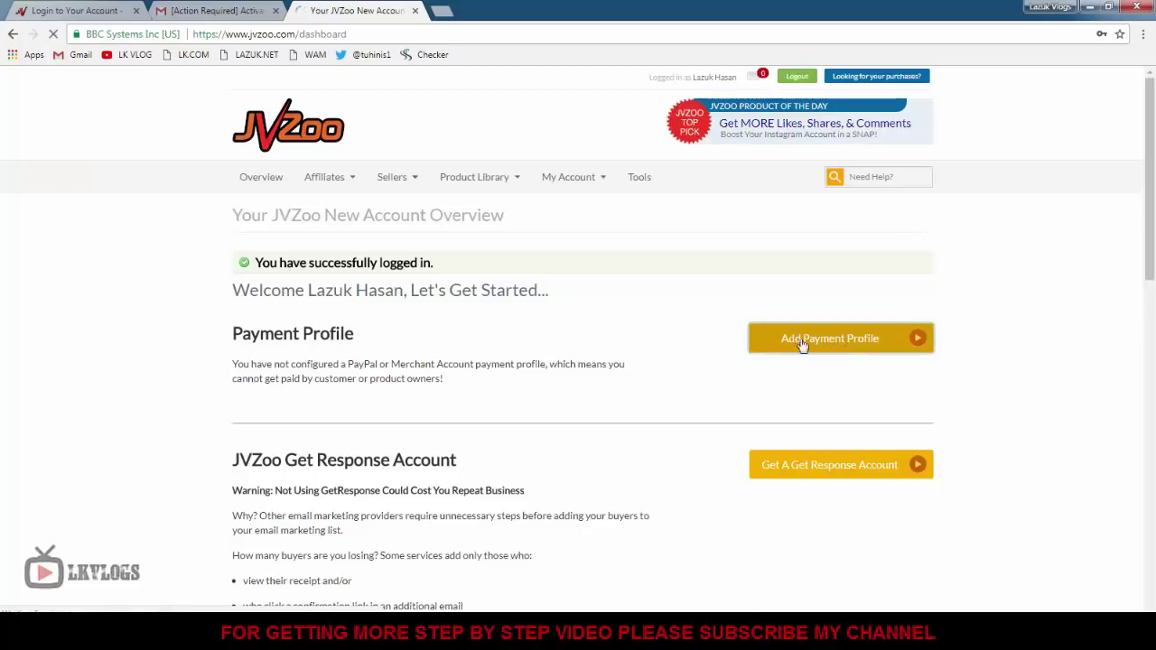
pyautogui.scroll(-1, 551, 343)
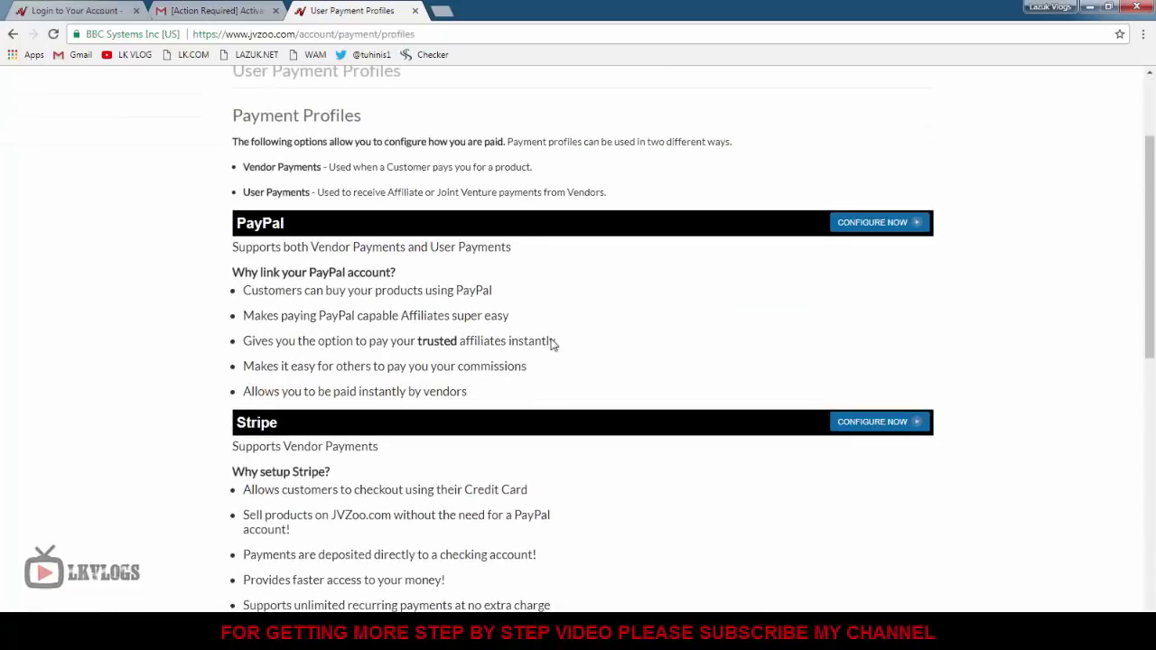
pyautogui.scroll(-3, 271, 298)
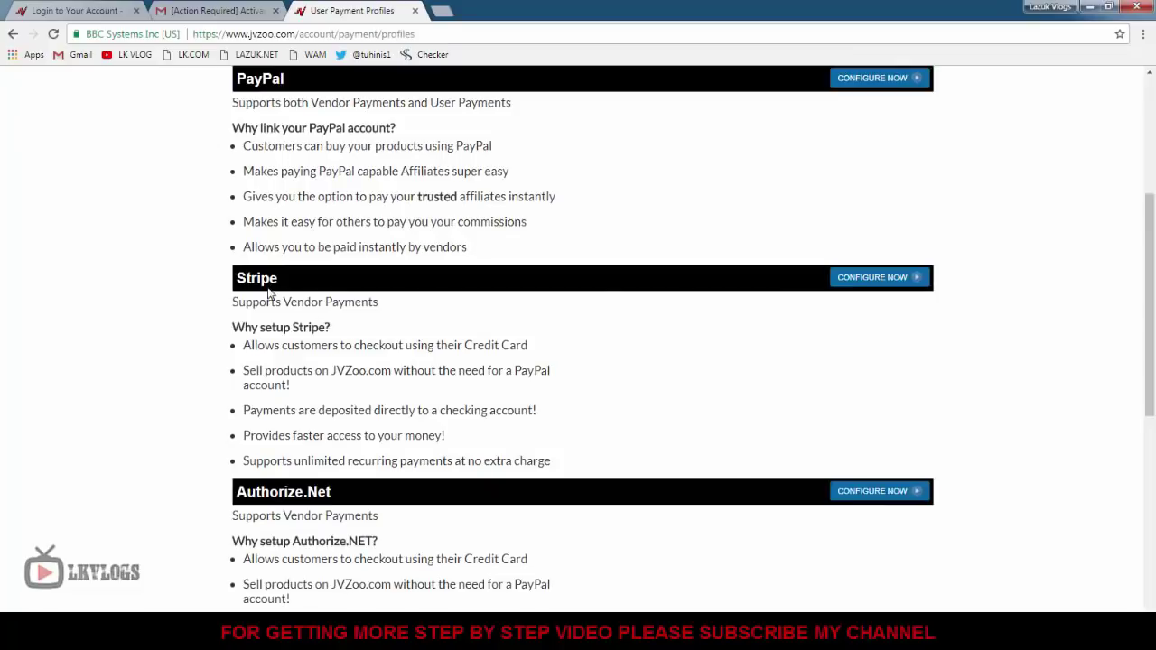
pyautogui.scroll(-2, 412, 394)
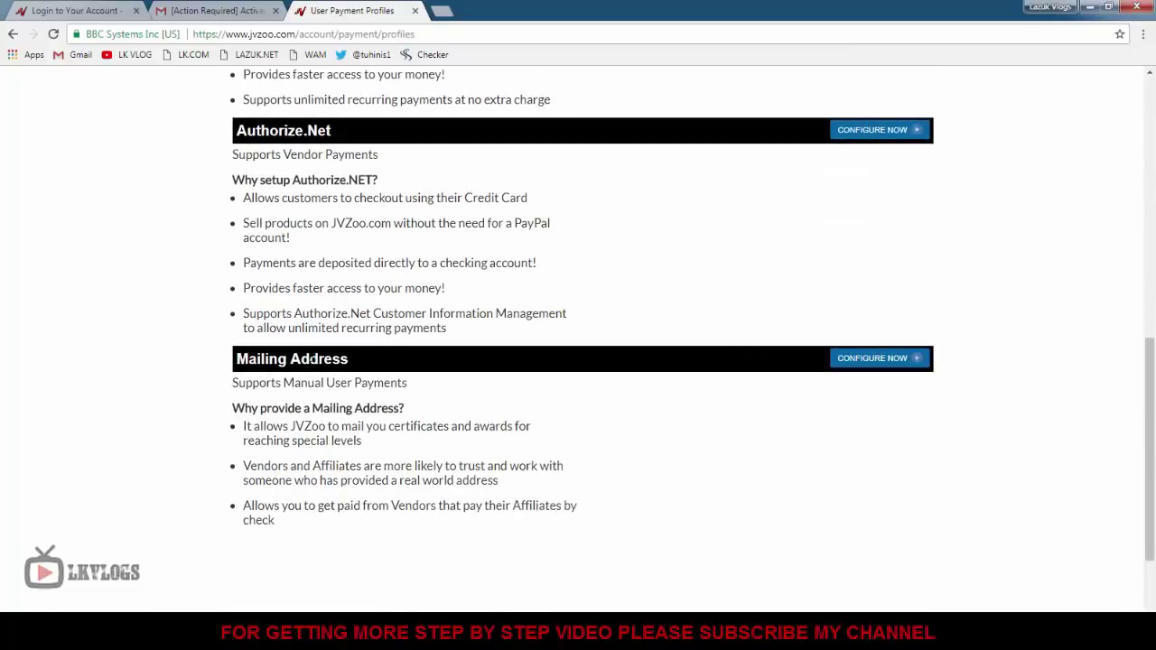
pyautogui.scroll(5, 275, 225)
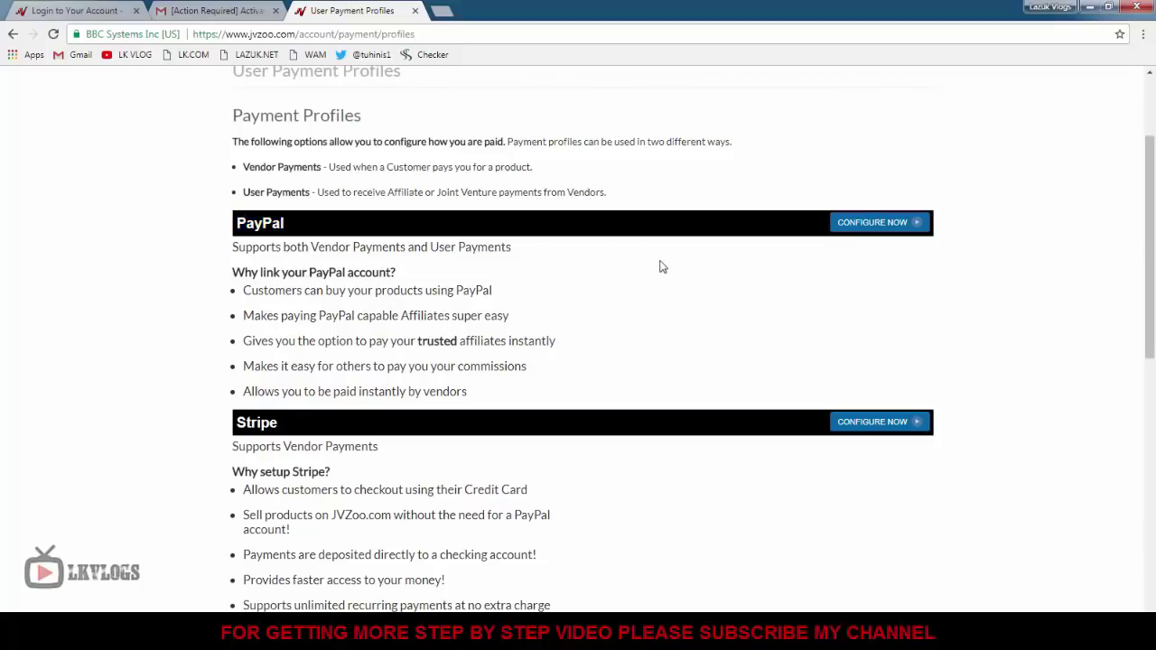
pyautogui.scroll(-1, 490, 392)
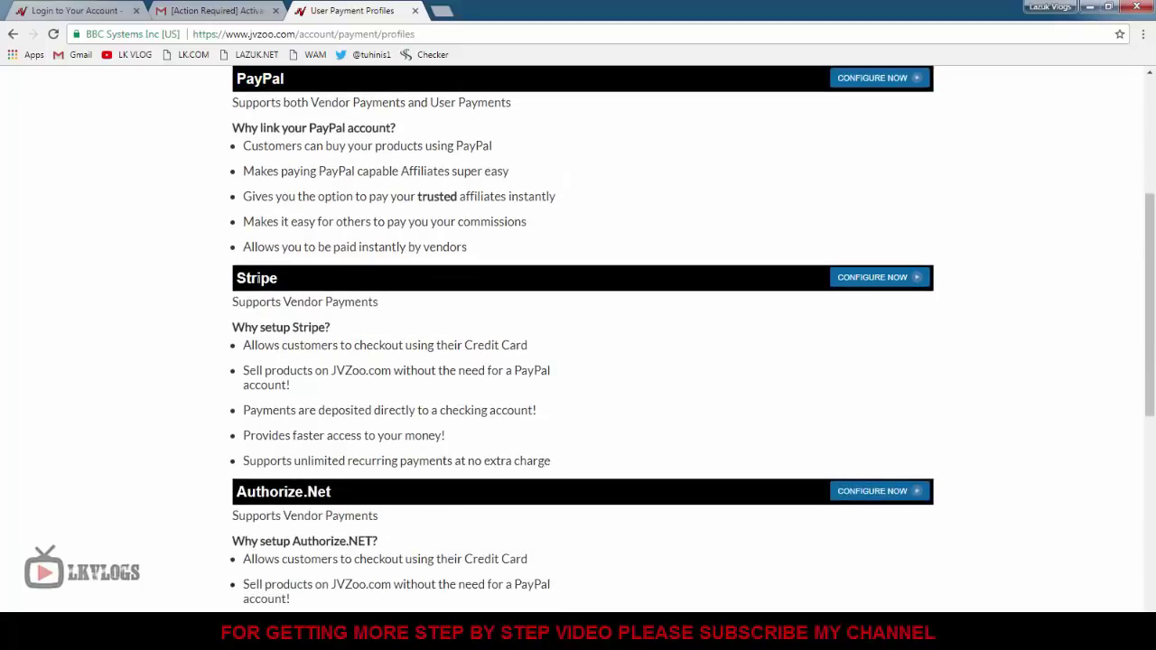
pyautogui.scroll(-1, 307, 332)
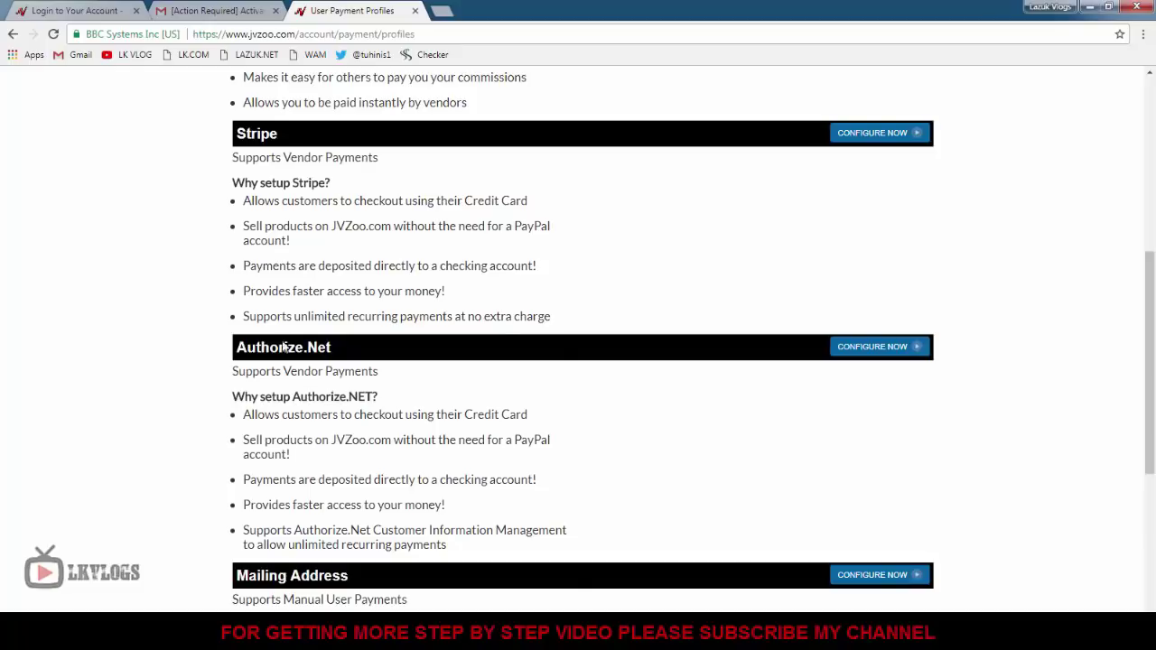
pyautogui.scroll(-2, 388, 361)
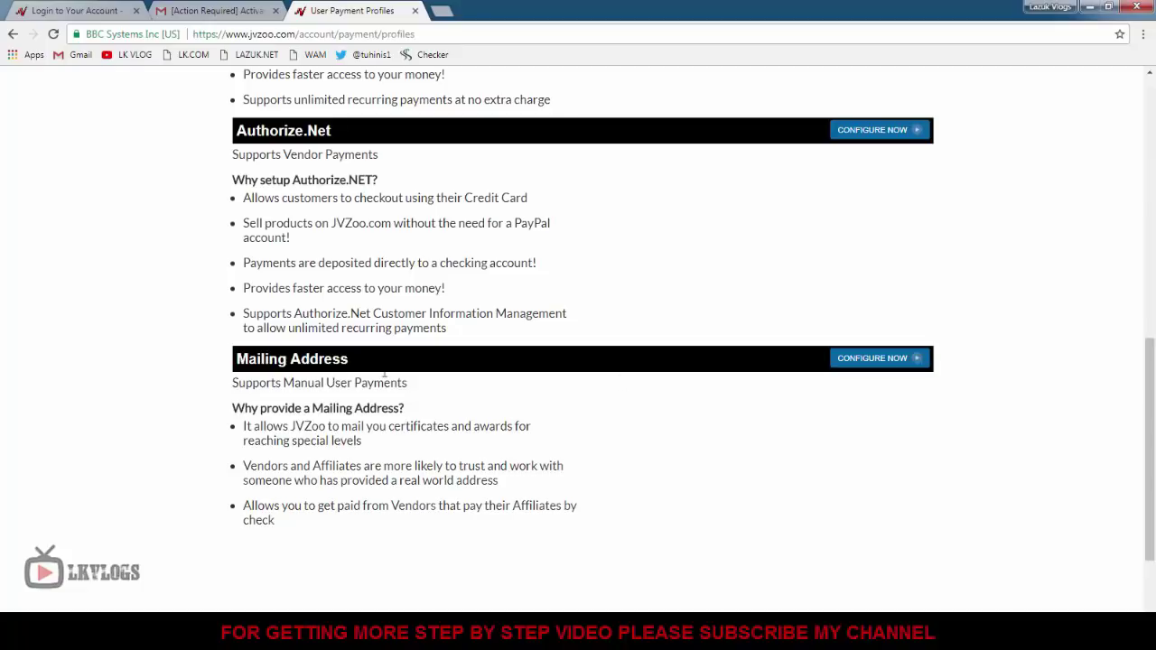
# Open the Mailing Address form and enter the full name and first address line.
pyautogui.click(883, 364)
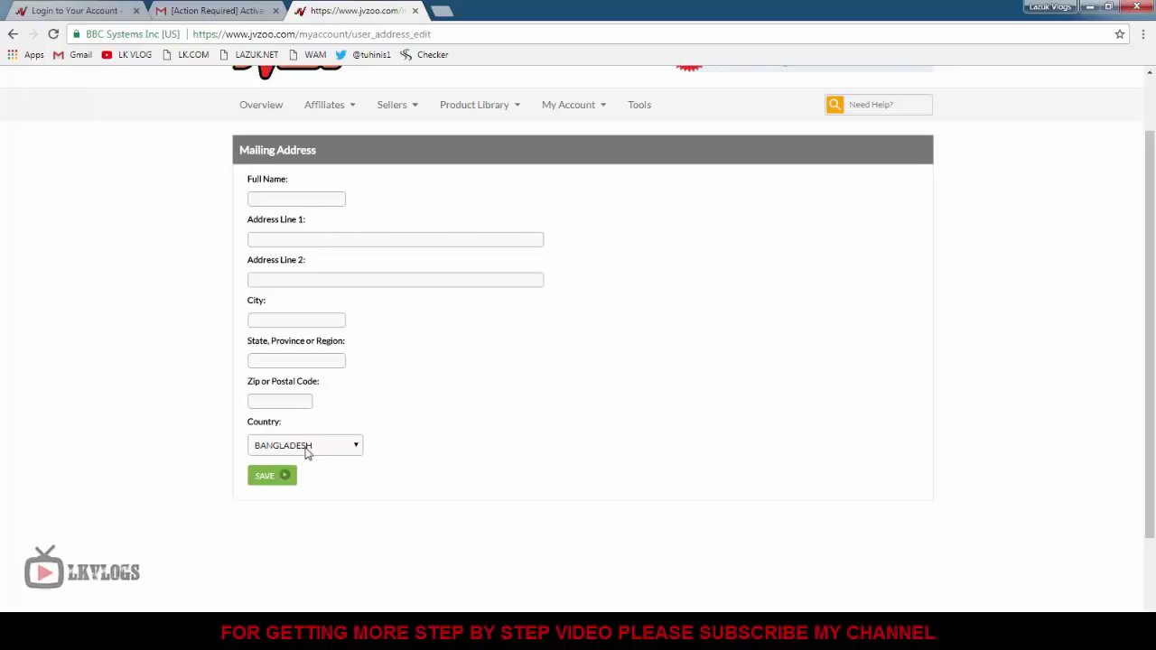
pyautogui.click(319, 201)
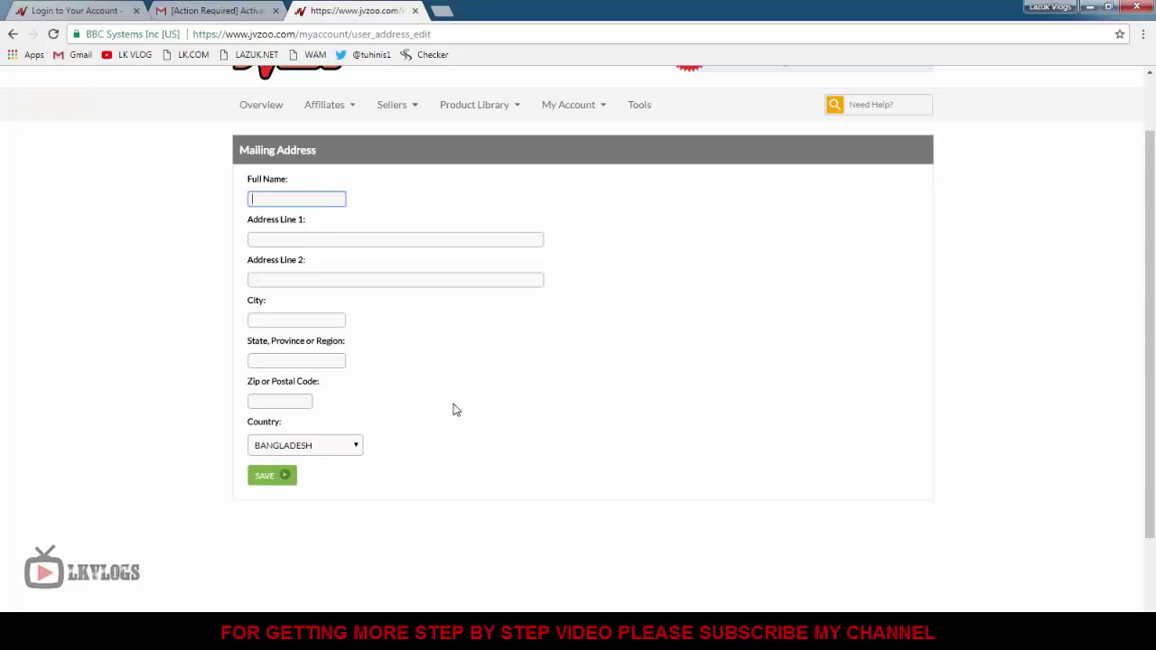
pyautogui.press('Tab')
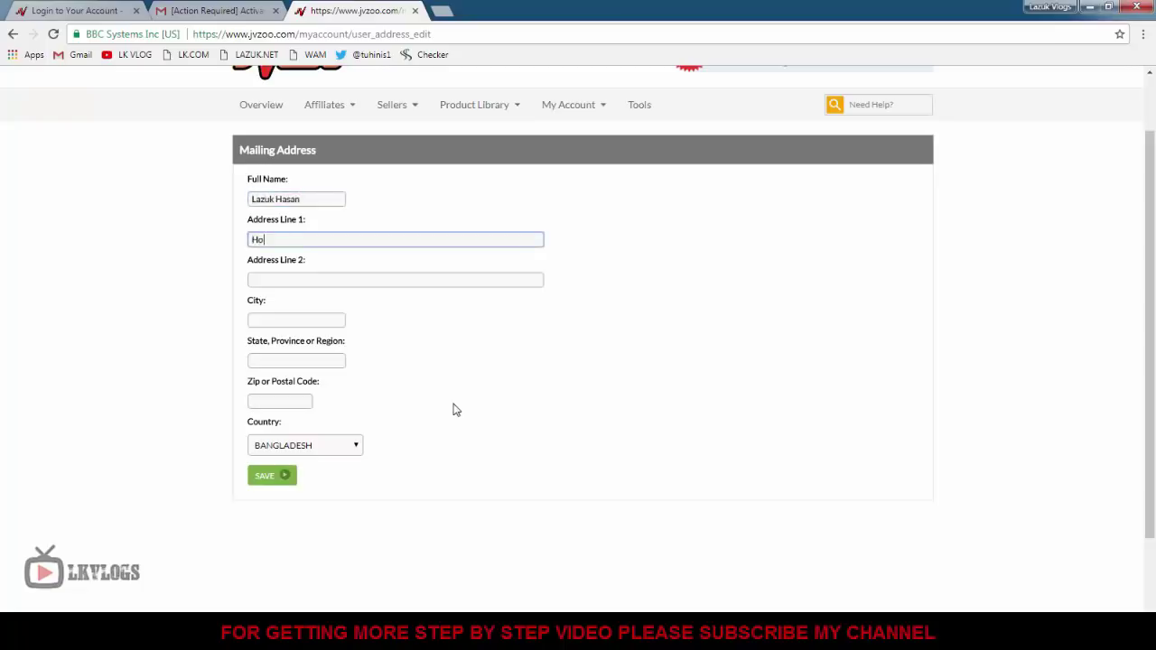
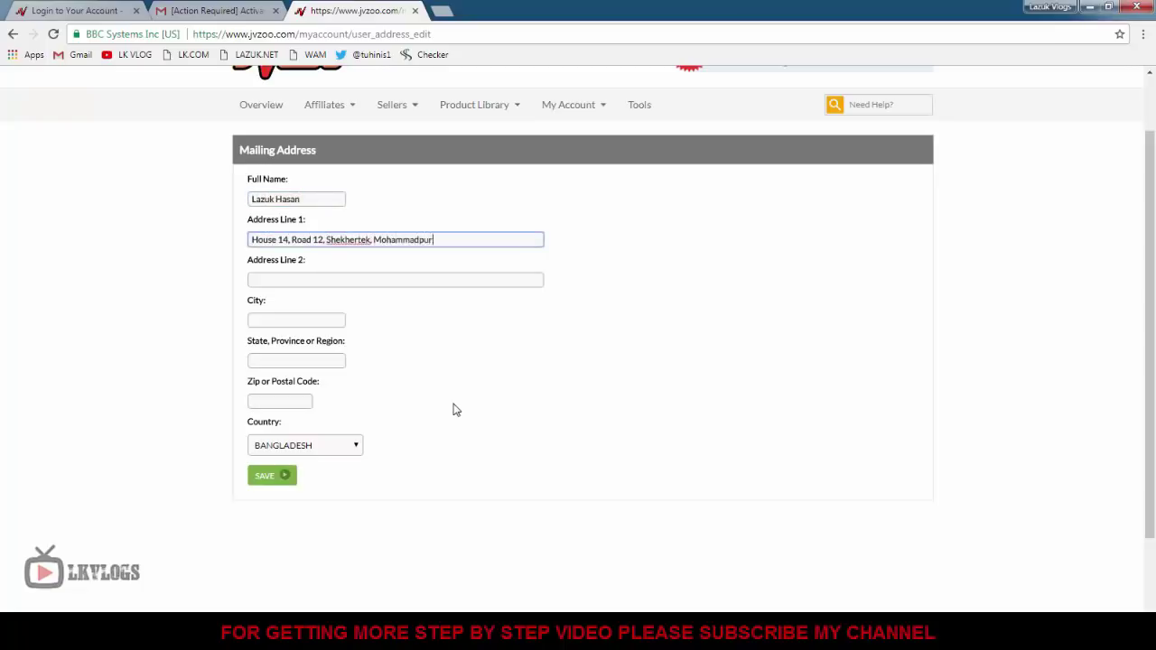
# Fill in the second address line, city, region and postal code, then save the address.
pyautogui.press('Tab')
pyautogui.write('Dhaka')
pyautogui.press('Tab')
pyautogui.write('Dhaka')
pyautogui.press('Tab')
pyautogui.write('Dhaka')
pyautogui.press('Tab')
pyautogui.write('120')
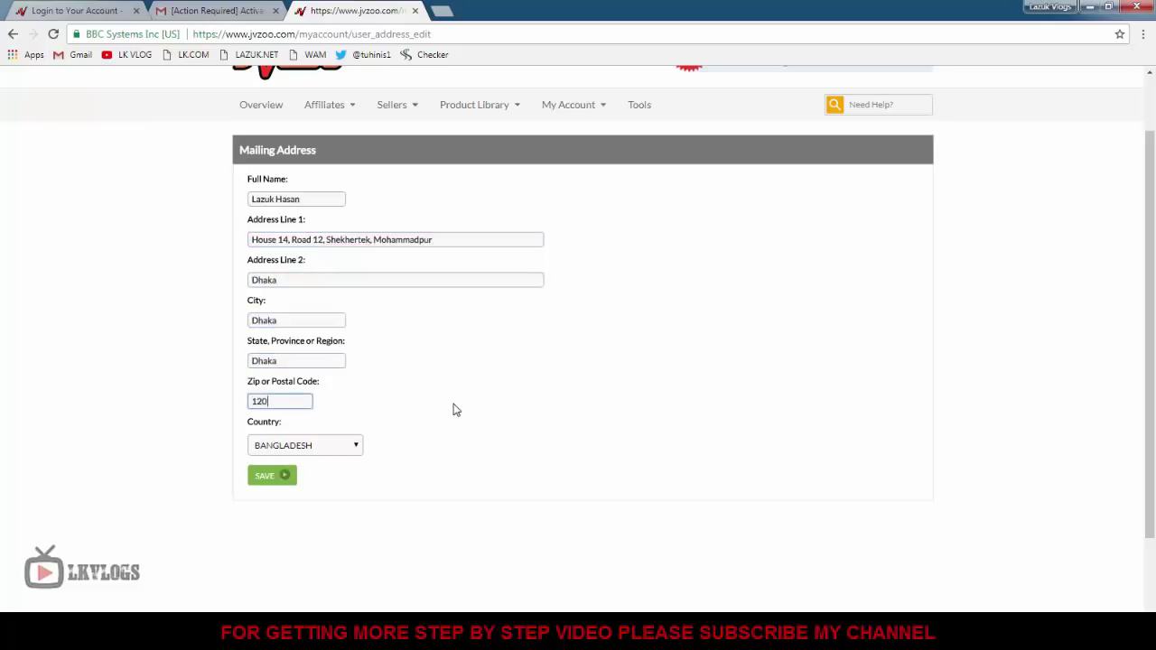
pyautogui.write('7')
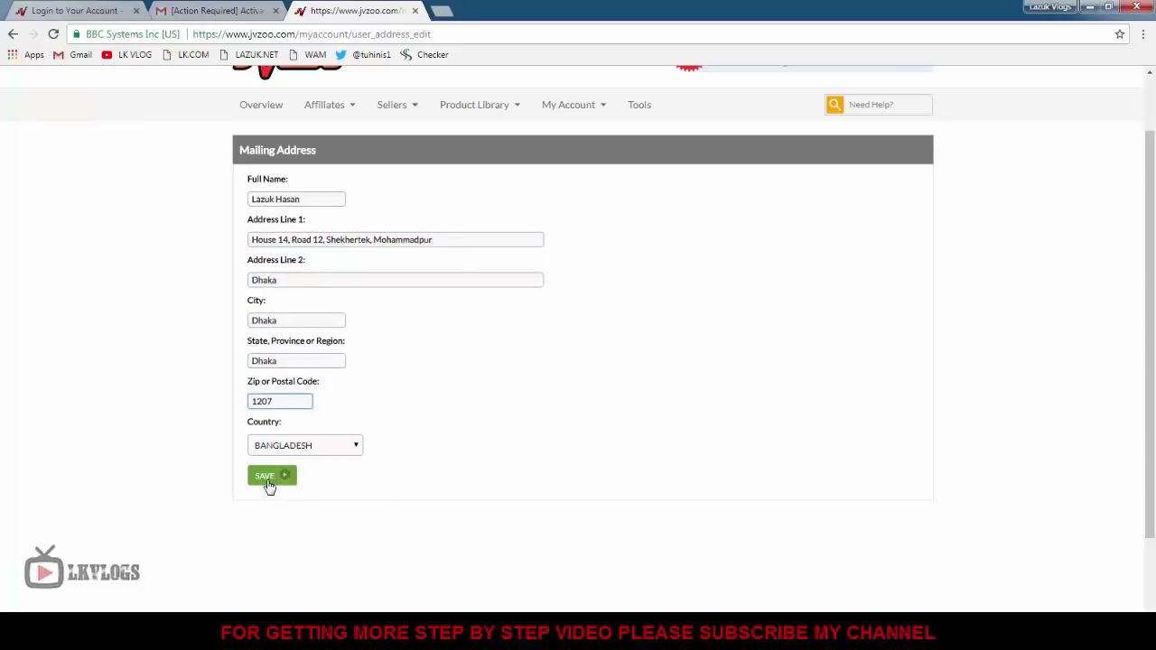
pyautogui.click(264, 482)
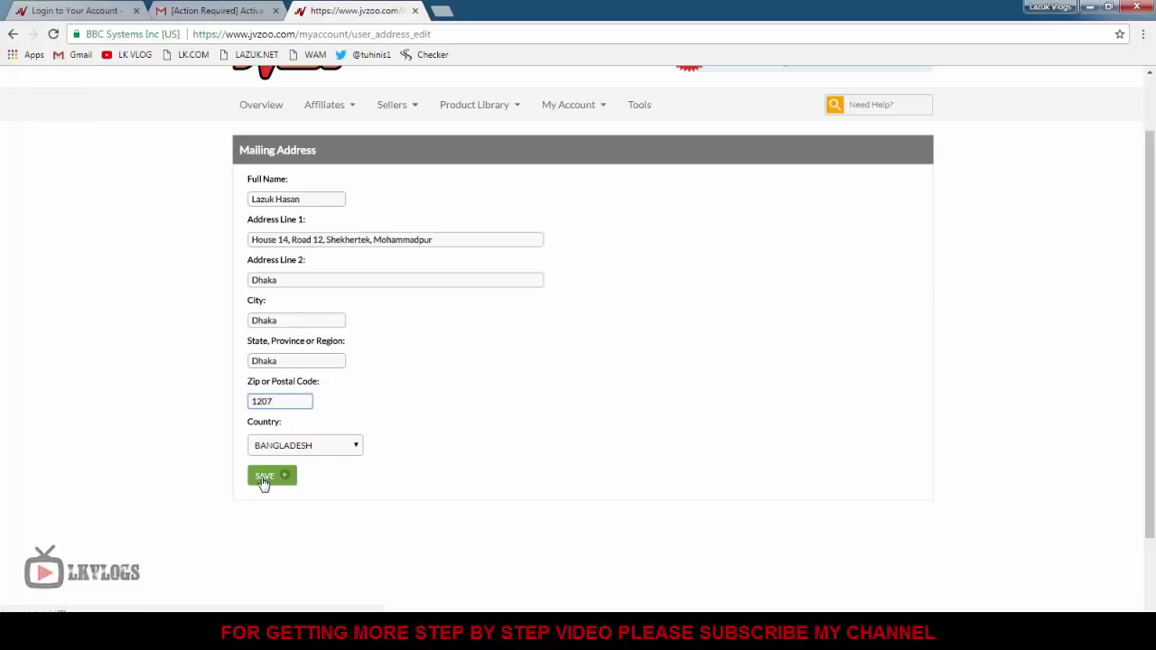
pyautogui.scroll(-5, 452, 421)
pyautogui.scroll(4, 452, 422)
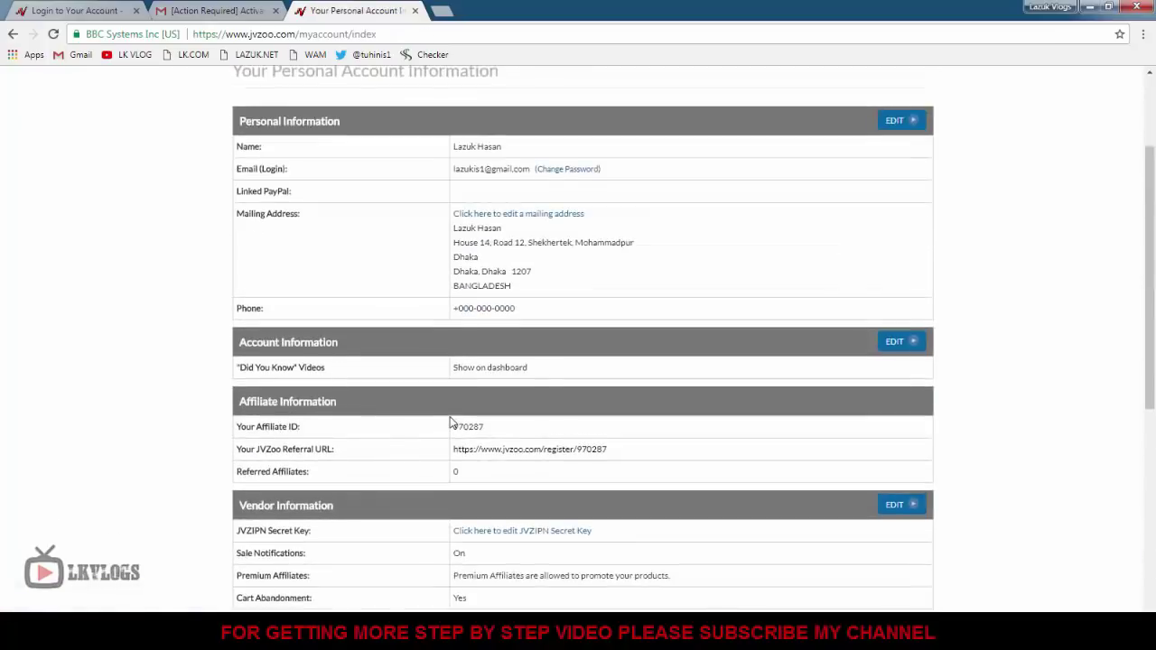
# Close the My Account menu and go back to the Overview page.
pyautogui.scroll(2, 452, 422)
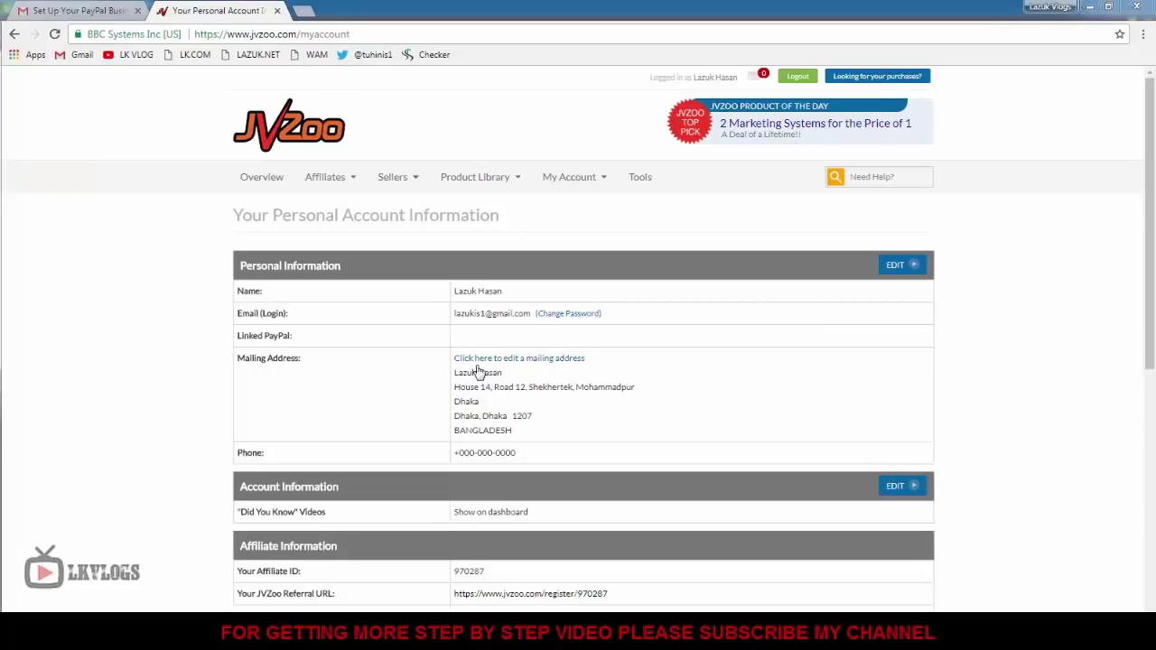
pyautogui.click(583, 178)
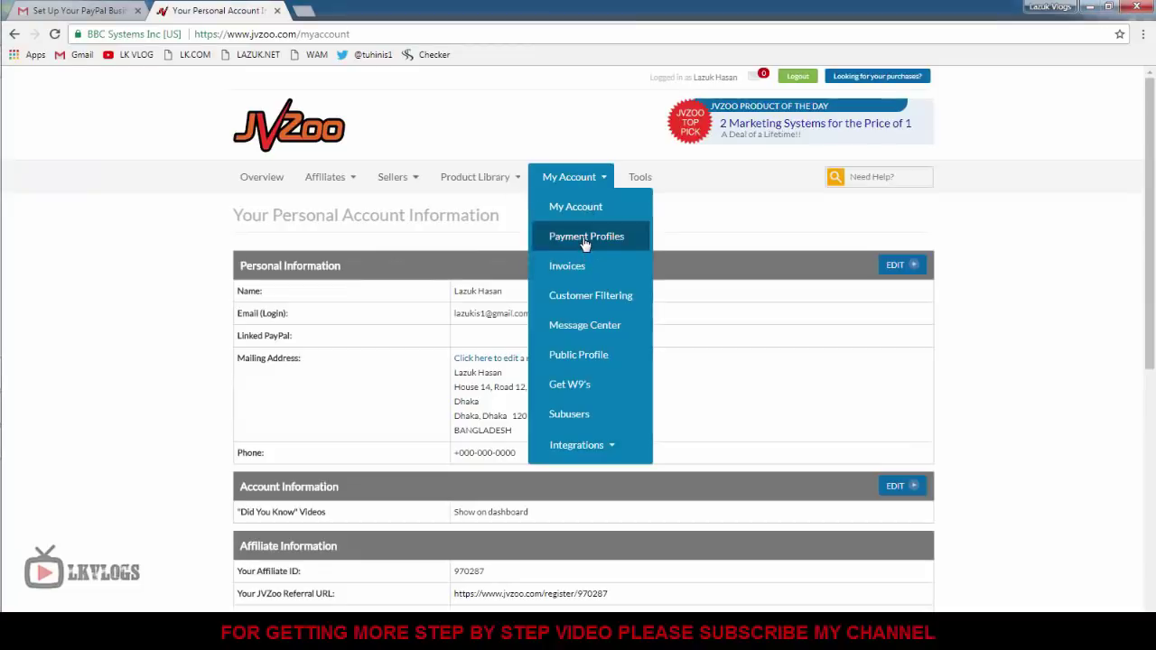
pyautogui.click(267, 180)
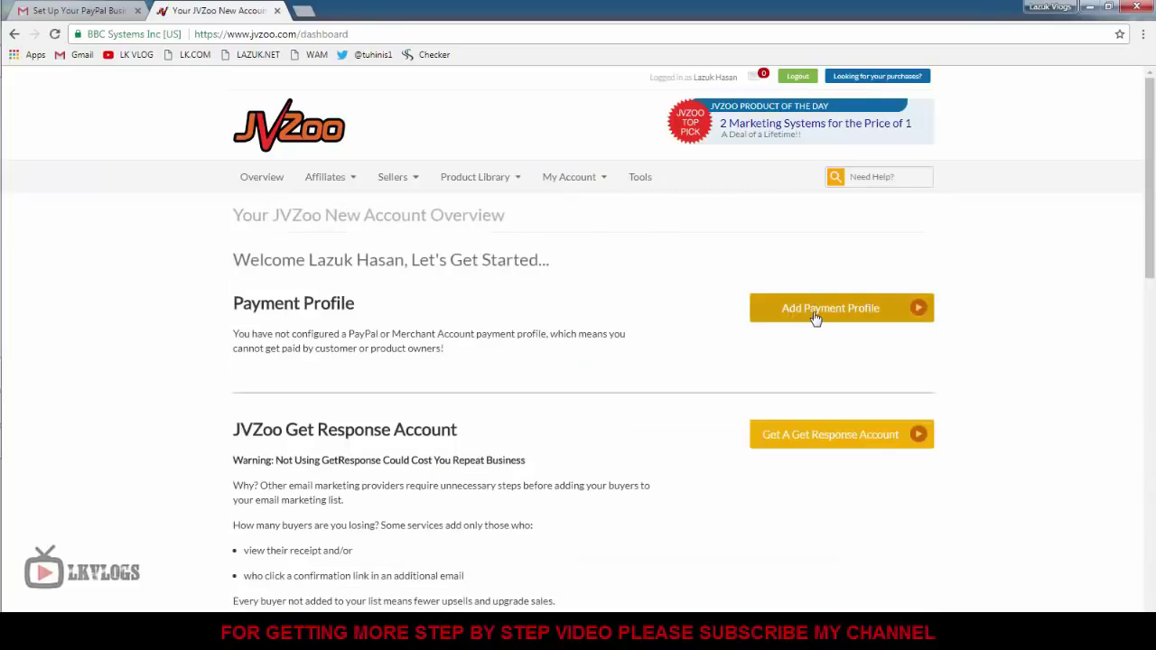
# Add a payment profile and choose to configure PayPal.
pyautogui.click(816, 315)
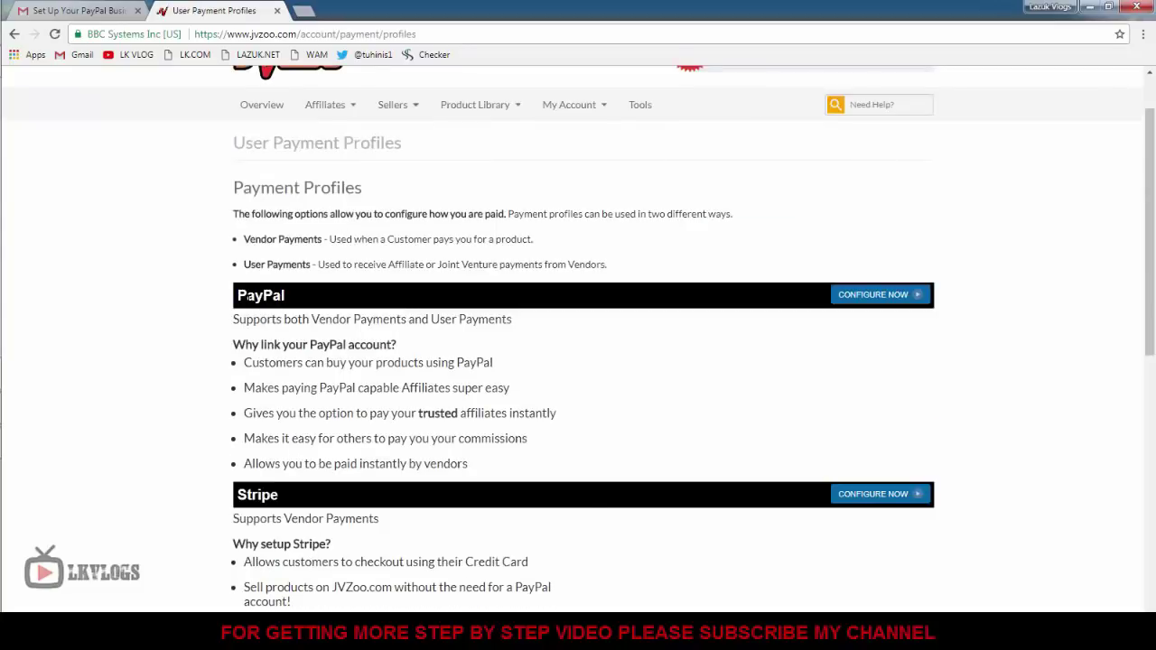
pyautogui.click(876, 298)
pyautogui.scroll(-3, 501, 432)
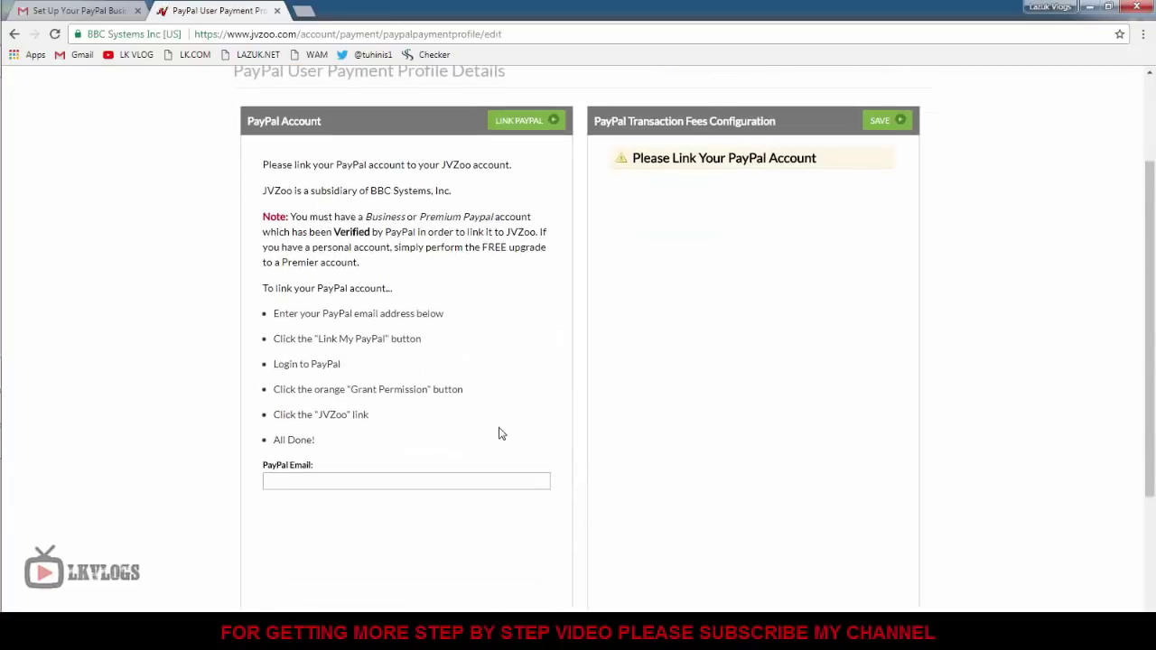
pyautogui.scroll(2, 496, 379)
pyautogui.scroll(-3, 486, 399)
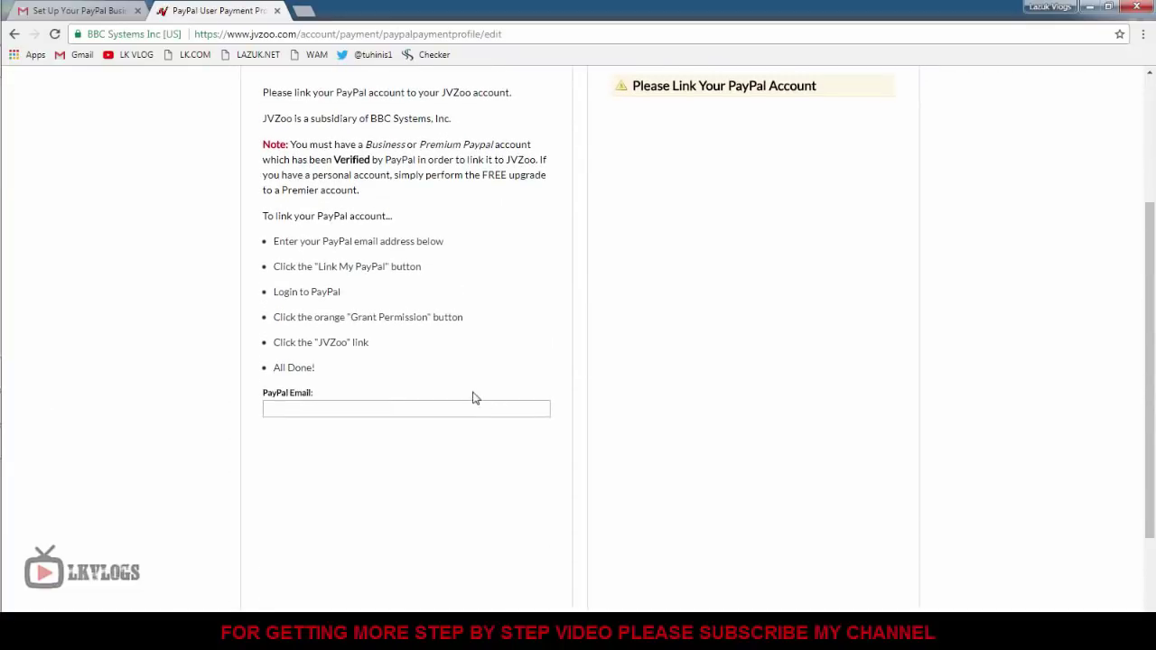
# Paste the PayPal e-mail into the PayPal Email field and link PayPal.
pyautogui.click(312, 409)
pyautogui.rightClick(311, 409)
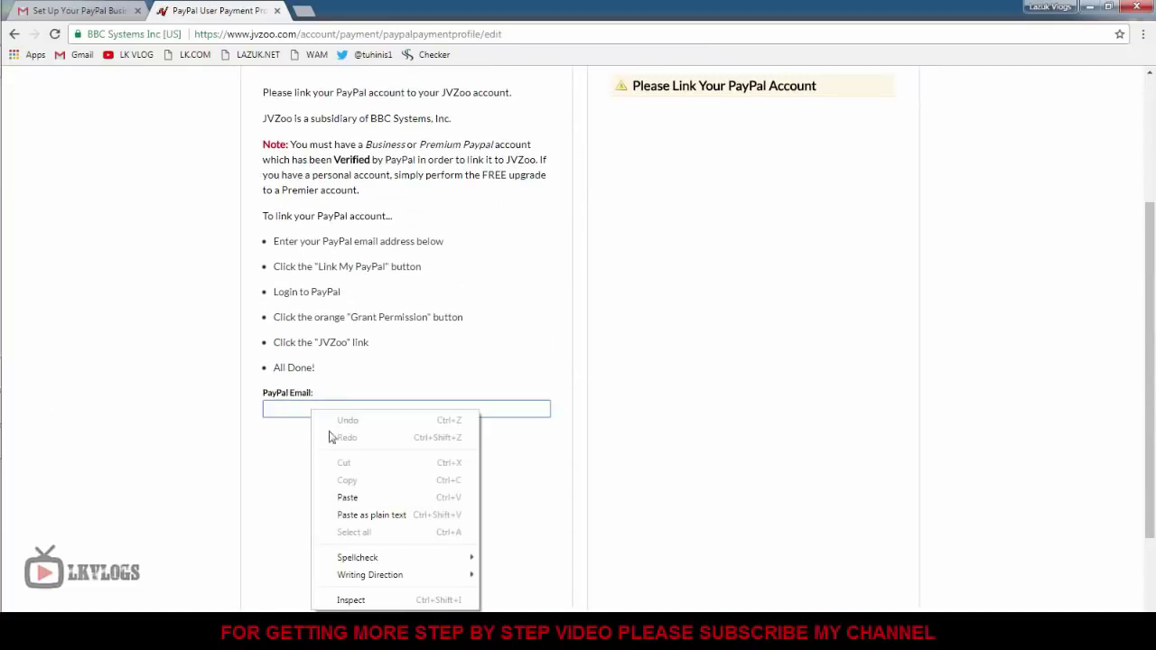
pyautogui.click(362, 496)
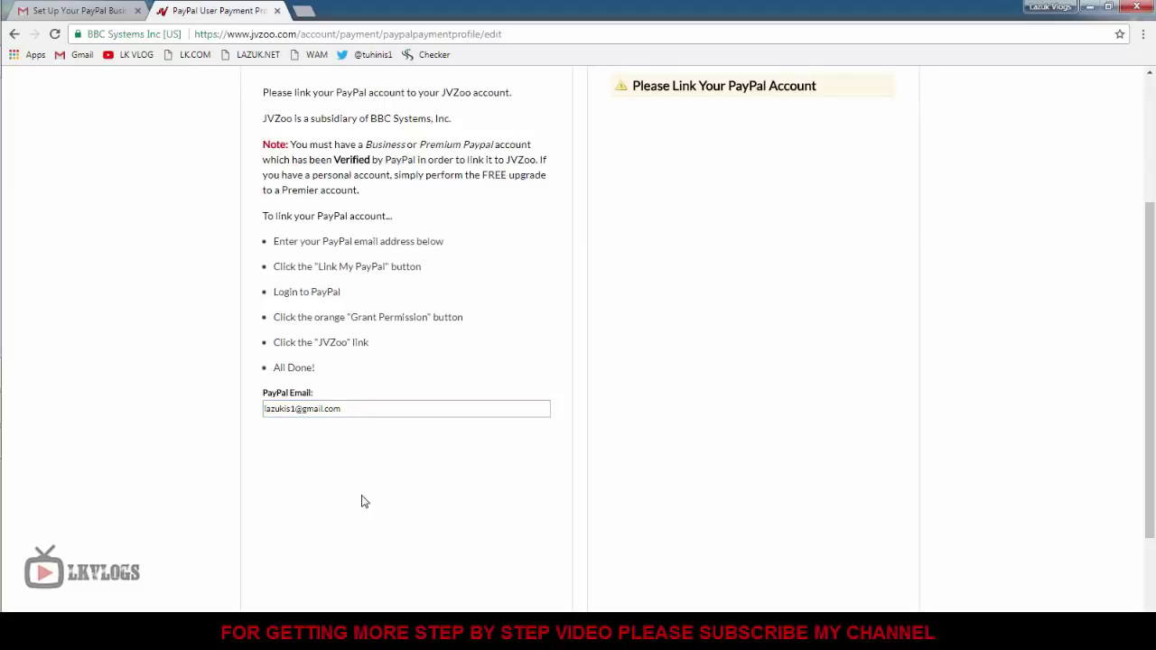
pyautogui.scroll(5, 361, 501)
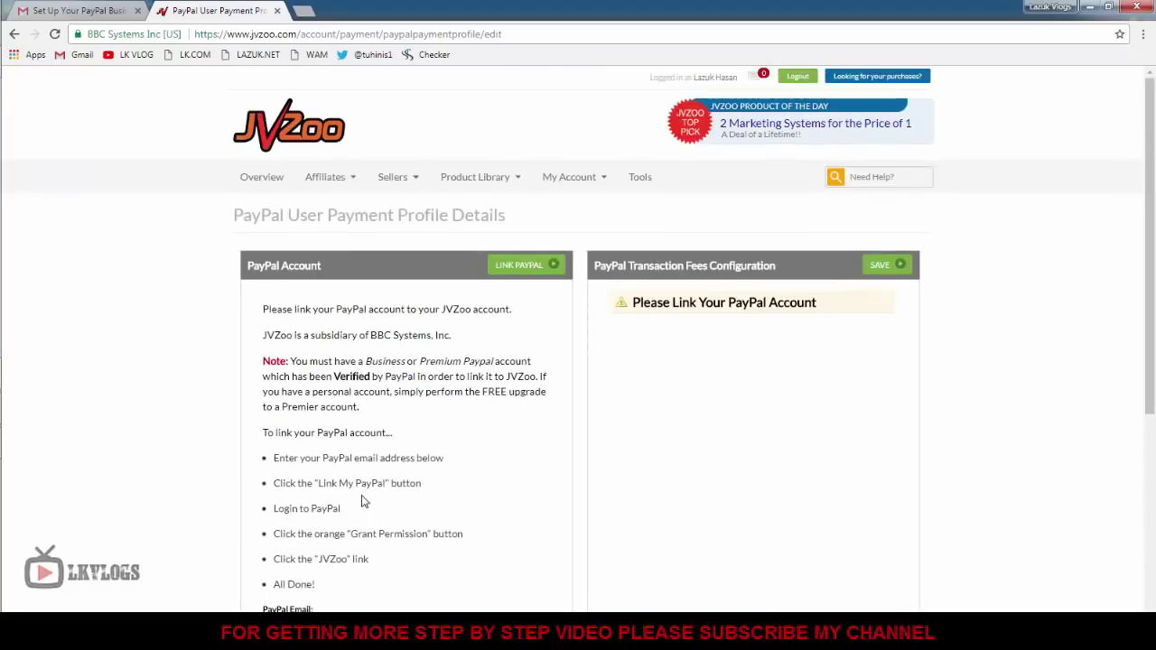
pyautogui.click(519, 268)
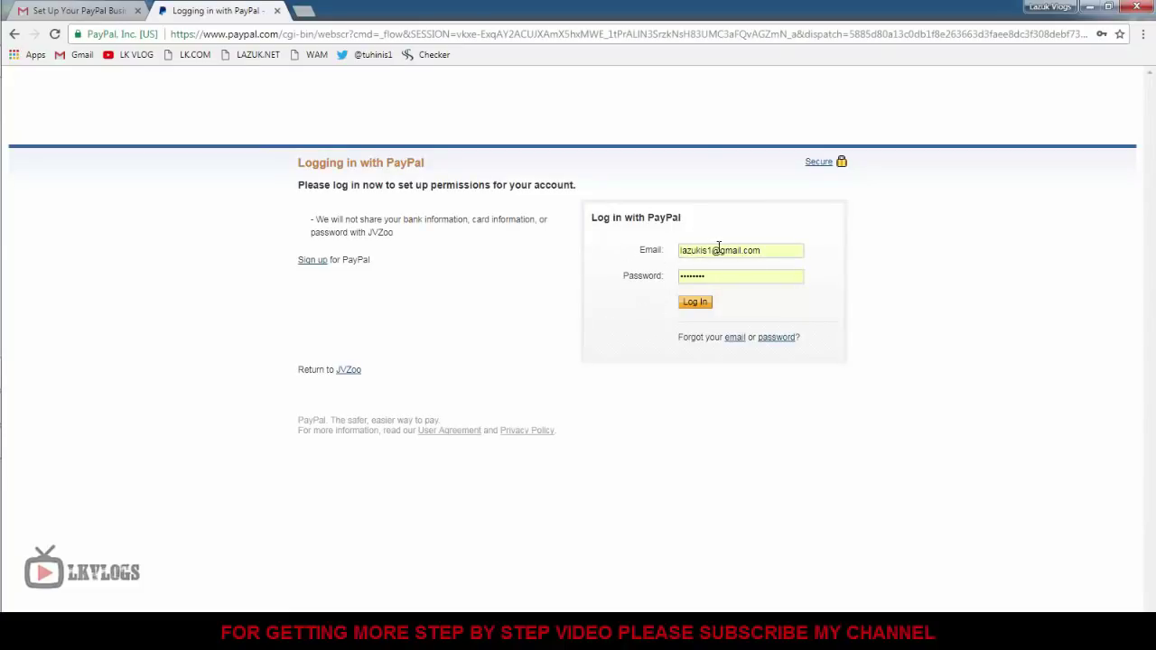
# Log in to PayPal and grant JVZoo the requested permissions.
pyautogui.click(695, 303)
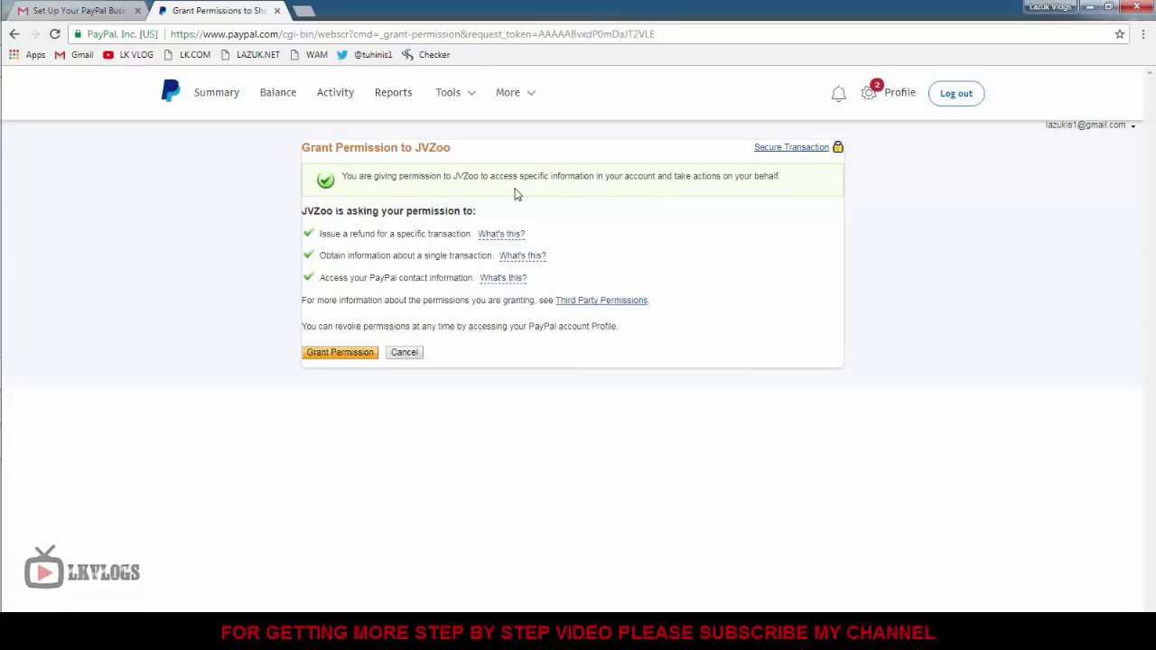
pyautogui.click(334, 359)
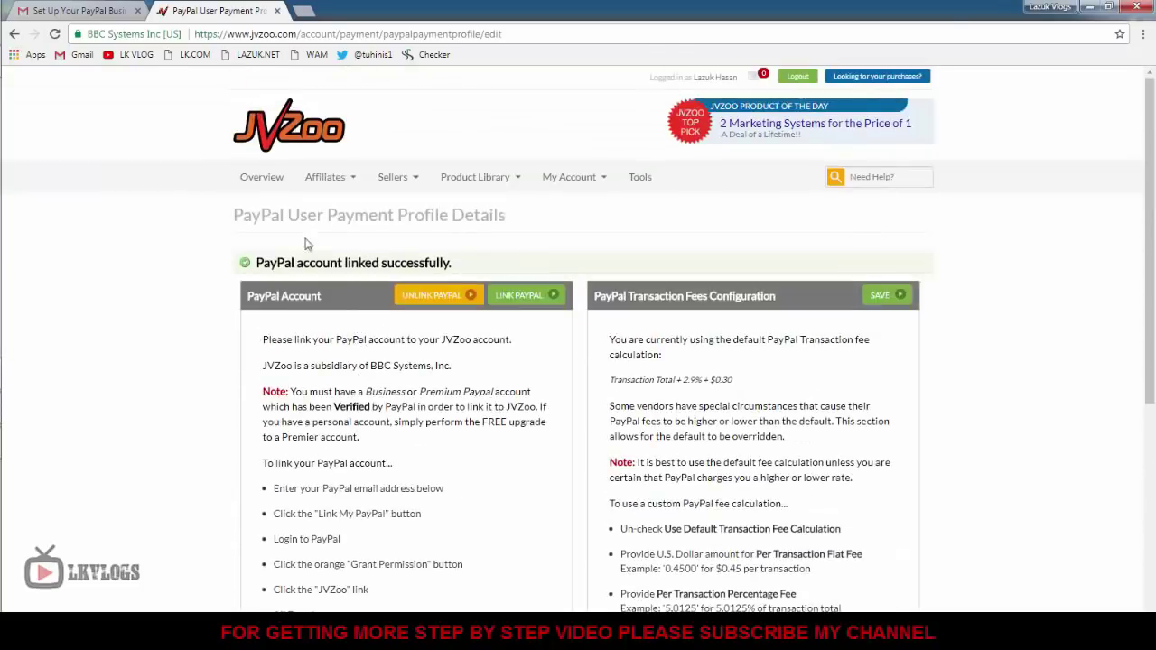
# Open the Overview dashboard and highlight the Today's Seller and Affiliate Snapshot headings.
pyautogui.click(264, 180)
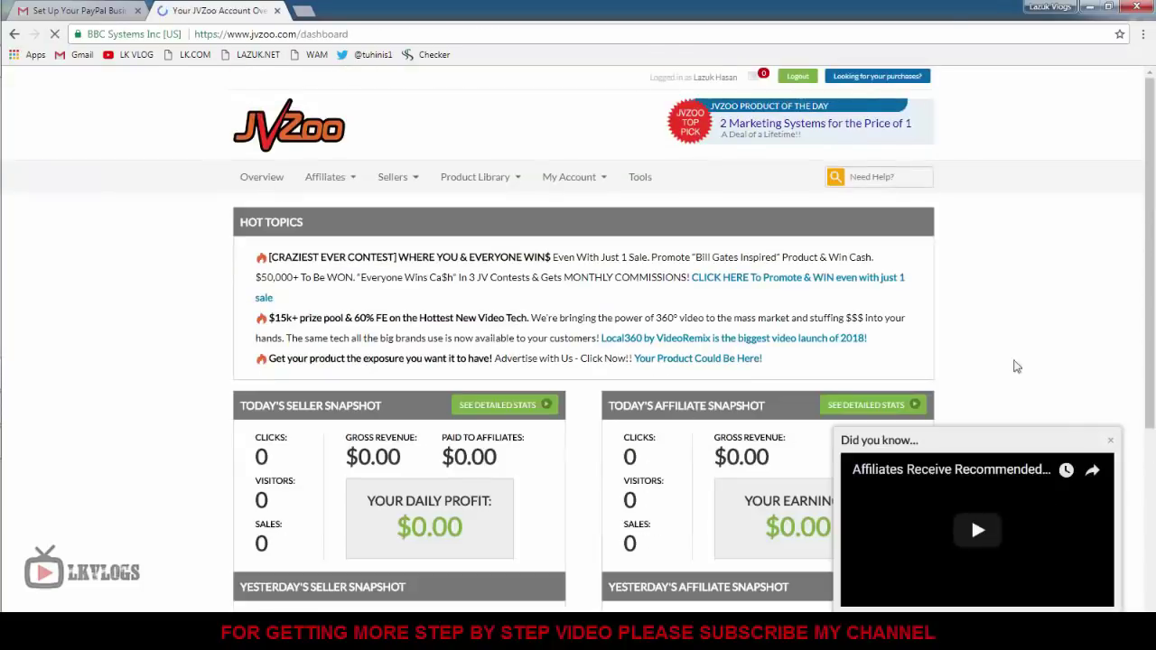
pyautogui.scroll(-3, 1036, 408)
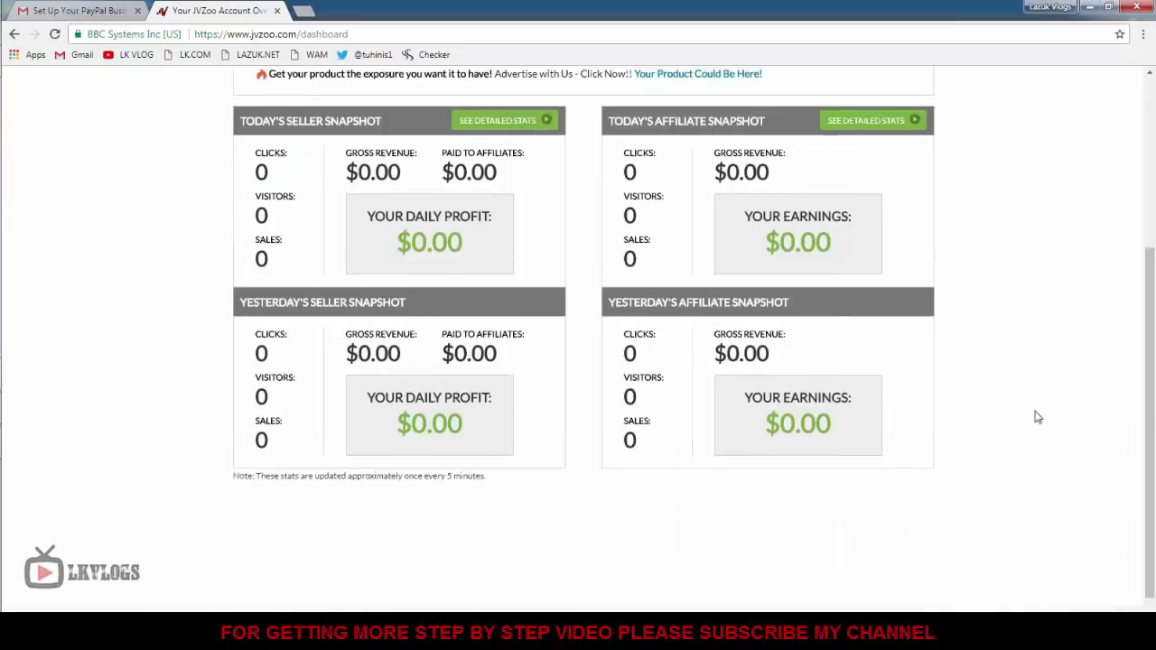
pyautogui.scroll(2, 1037, 415)
pyautogui.scroll(-2, 1037, 418)
pyautogui.scroll(3, 1035, 418)
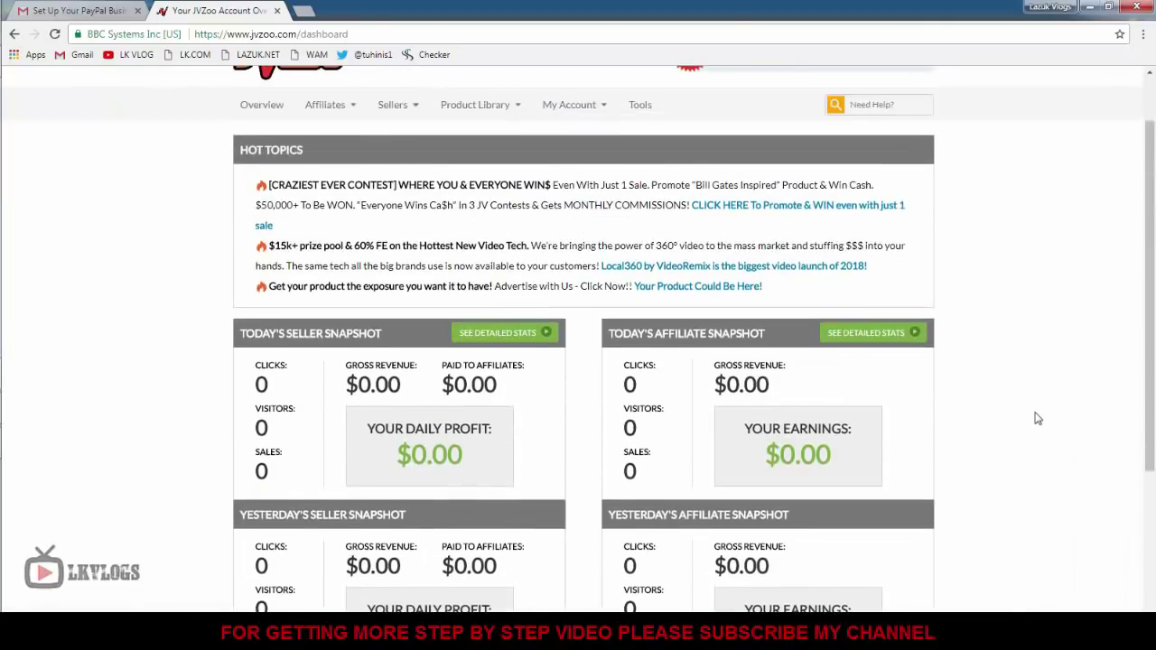
pyautogui.scroll(-2, 237, 363)
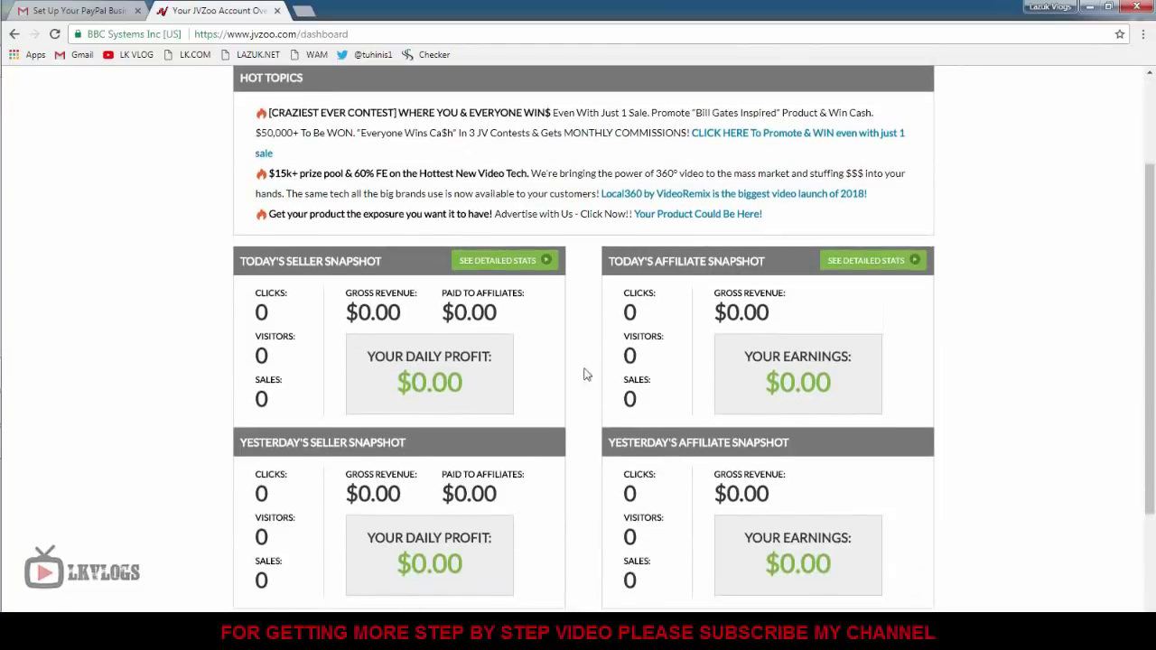
pyautogui.moveTo(273, 262); pyautogui.dragTo(369, 261)
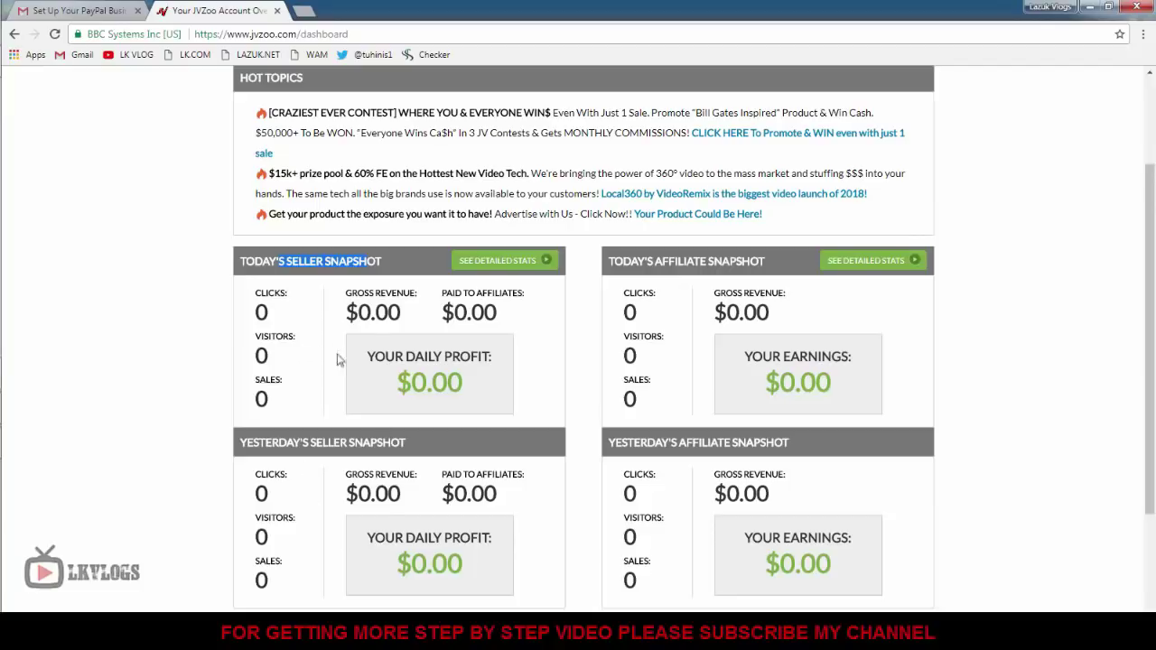
pyautogui.moveTo(638, 260); pyautogui.dragTo(695, 259)
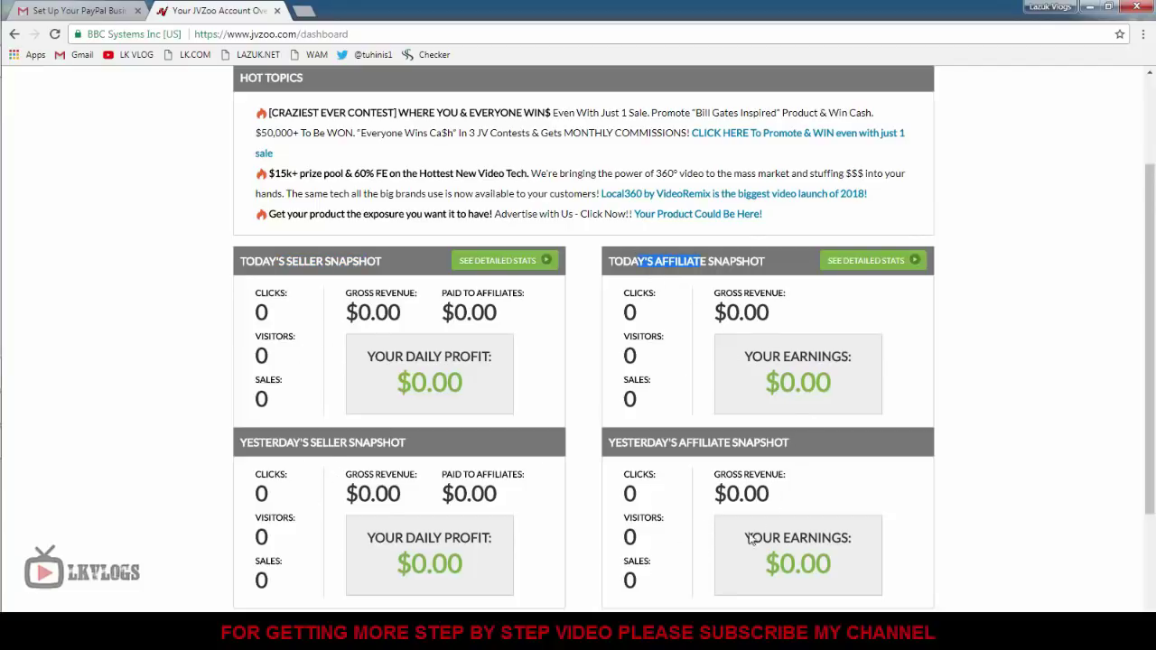
pyautogui.scroll(2, 693, 437)
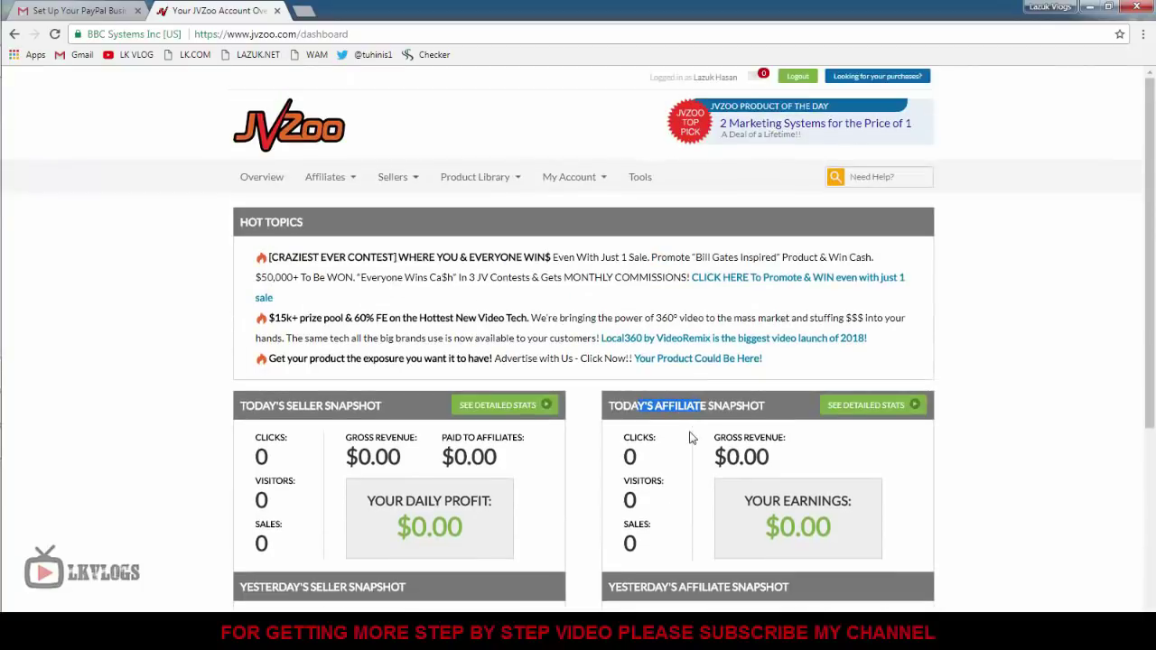
pyautogui.click(333, 181)
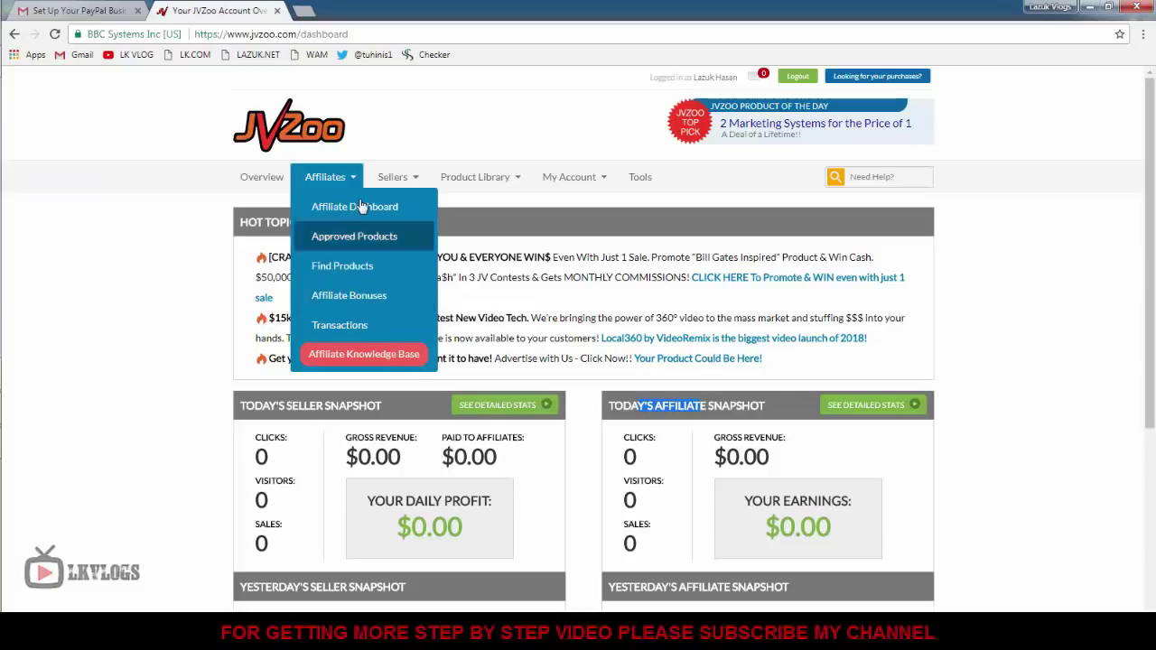
pyautogui.click(402, 143)
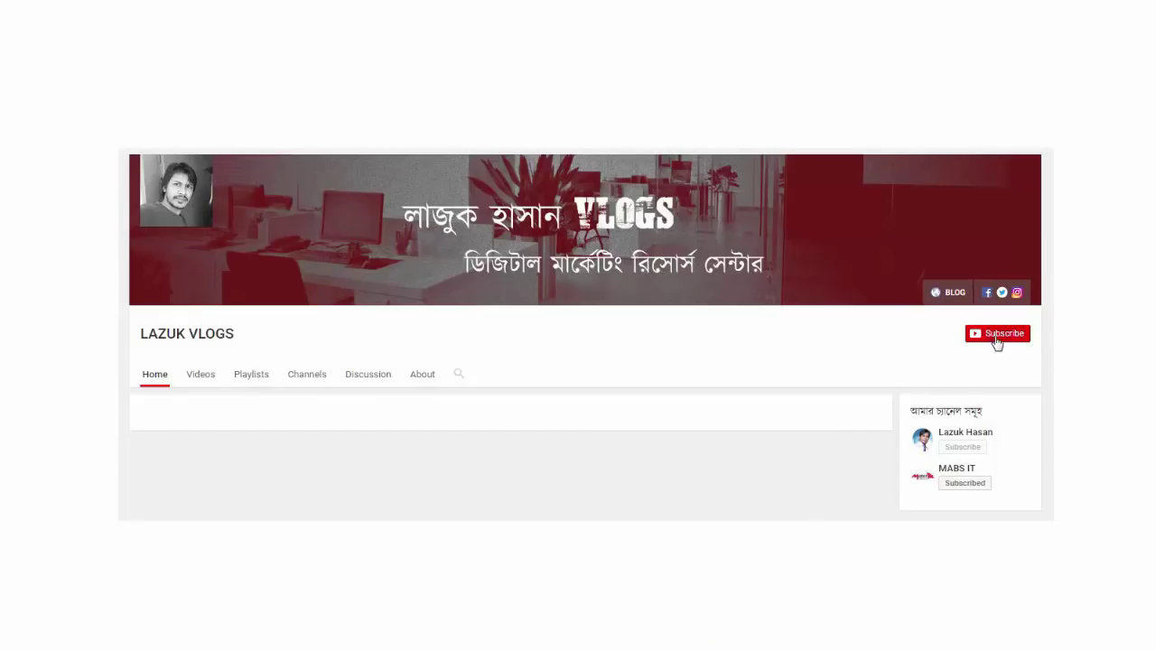
pyautogui.click(996, 337)
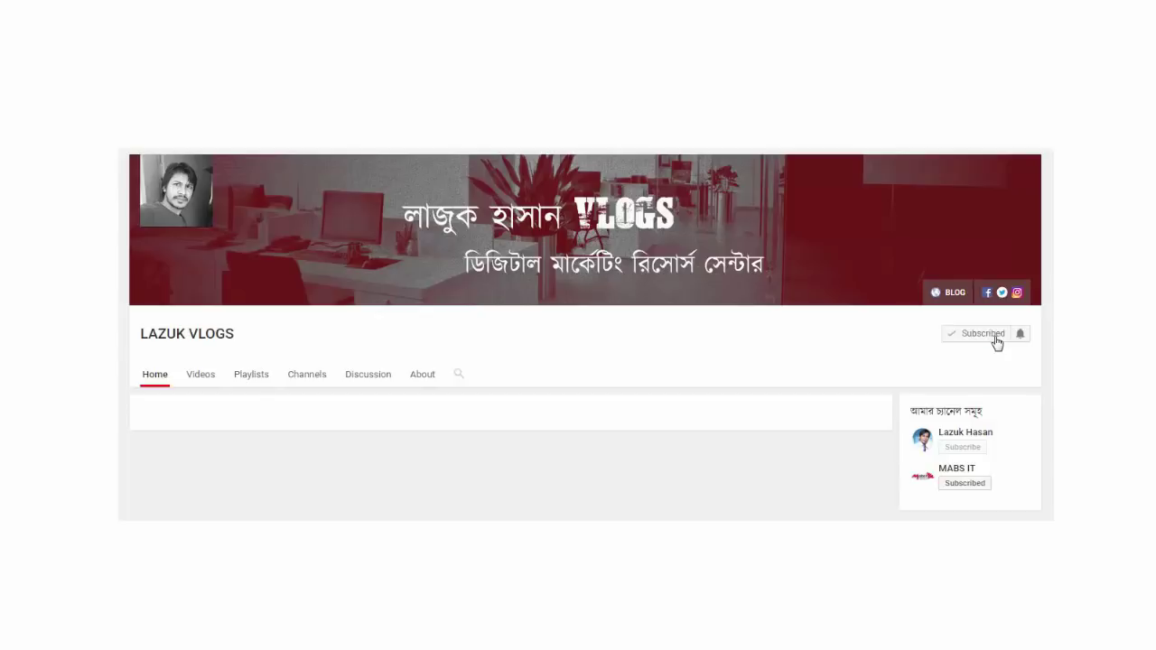